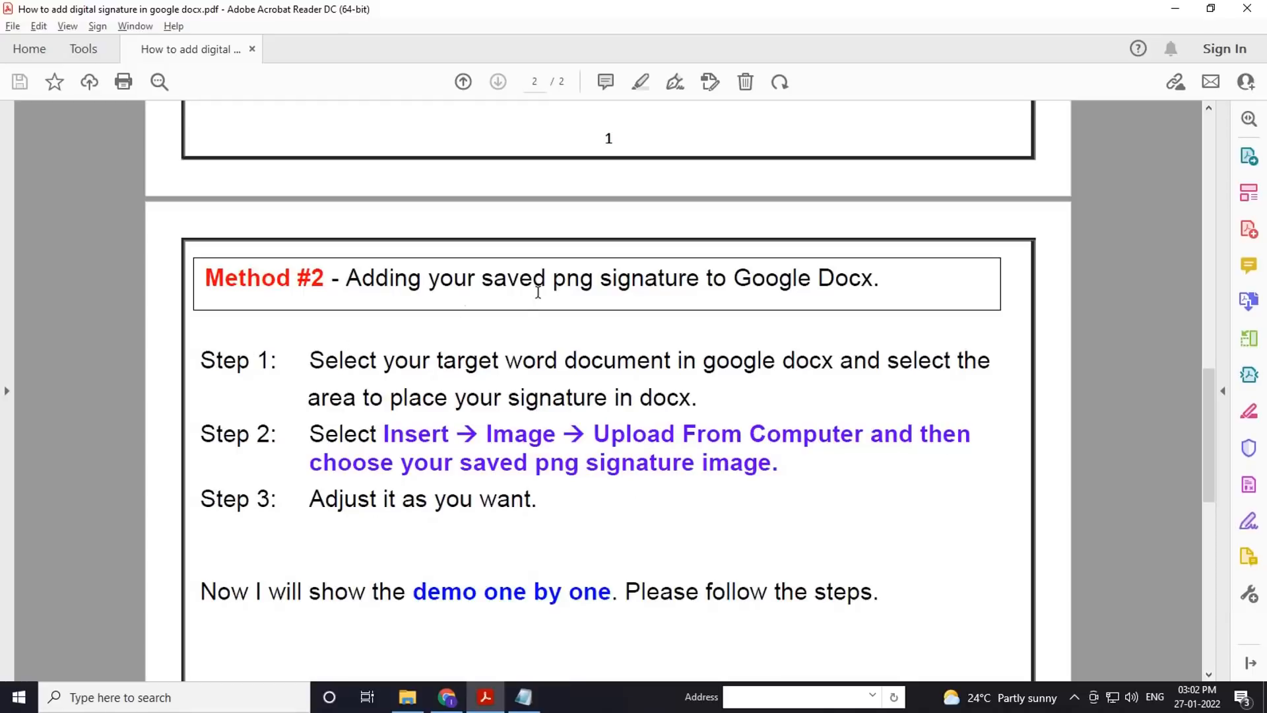
Switch from the PDF guide to the Chrome browser and open Google Docs from the Gmail inbox.
scroll(333, 458, down, 4)
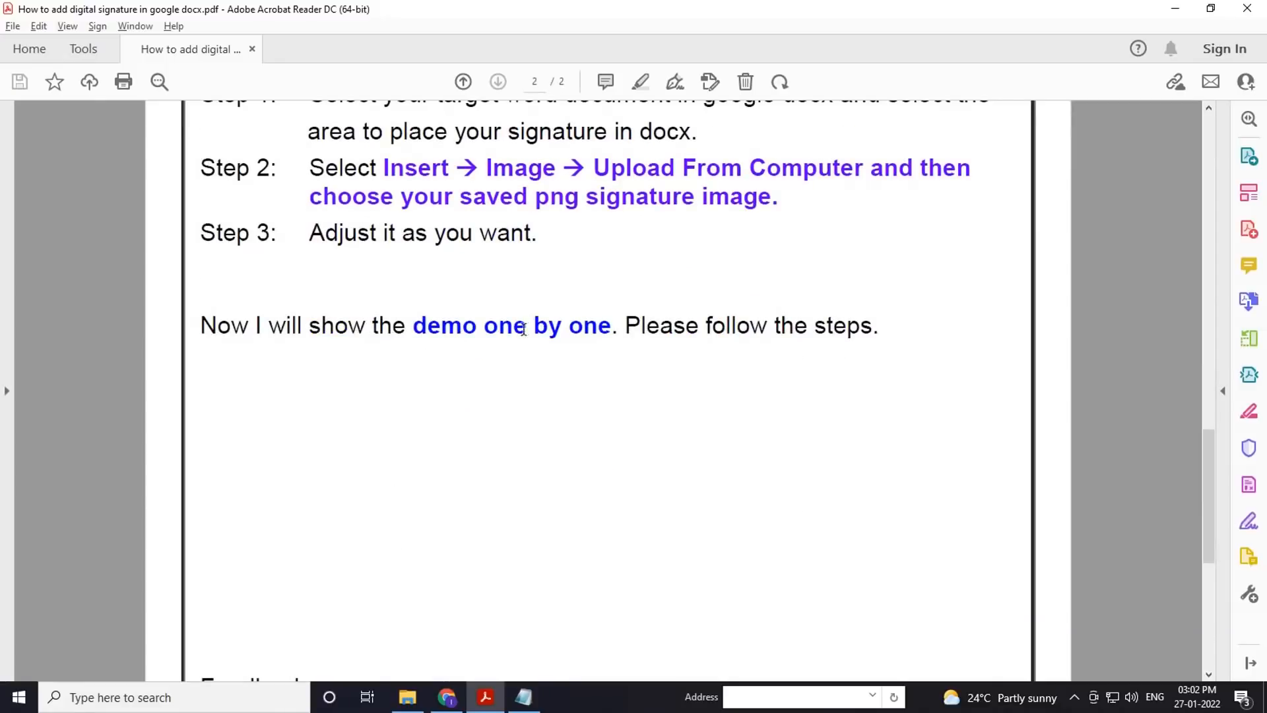
click(446, 697)
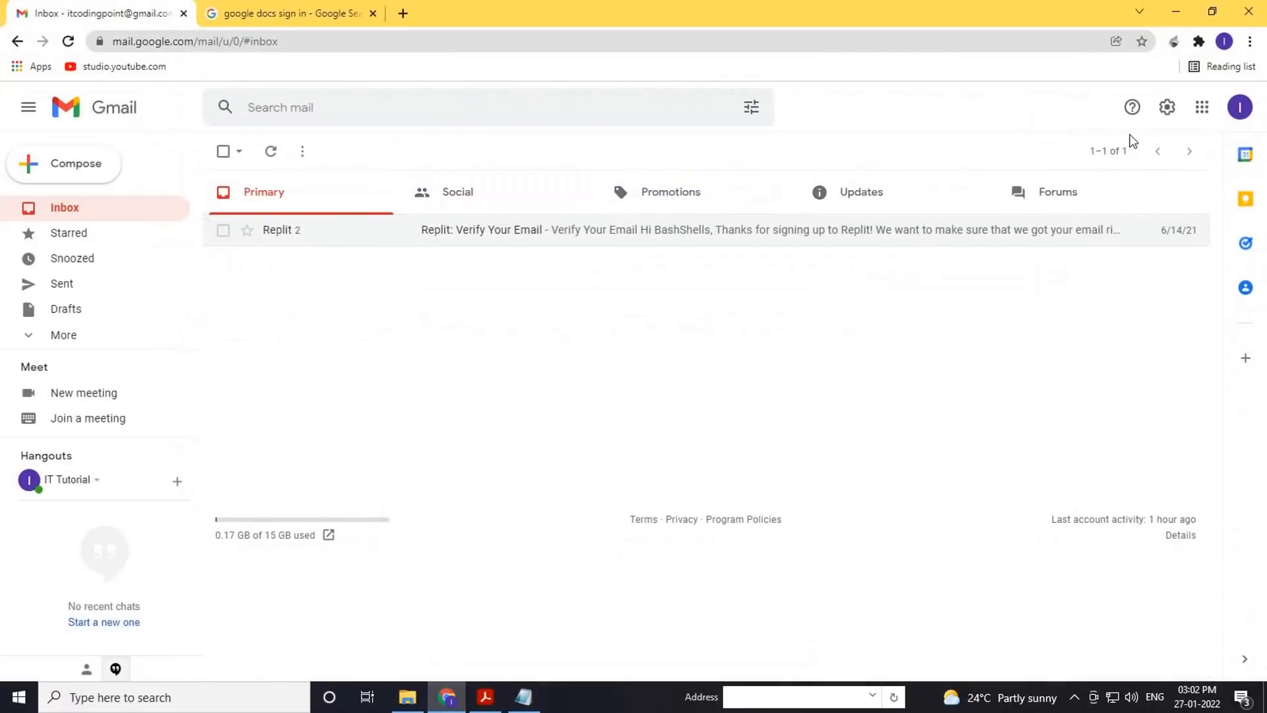
click(1201, 108)
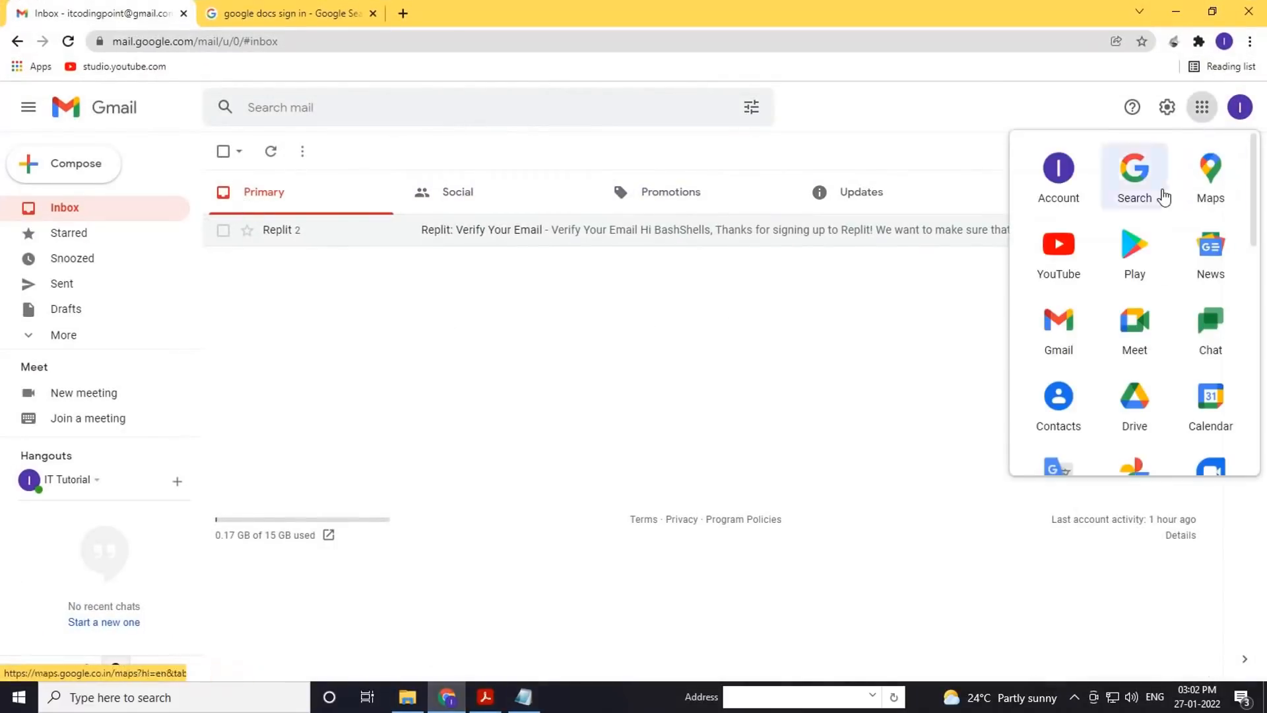
scroll(1115, 274, down, 5)
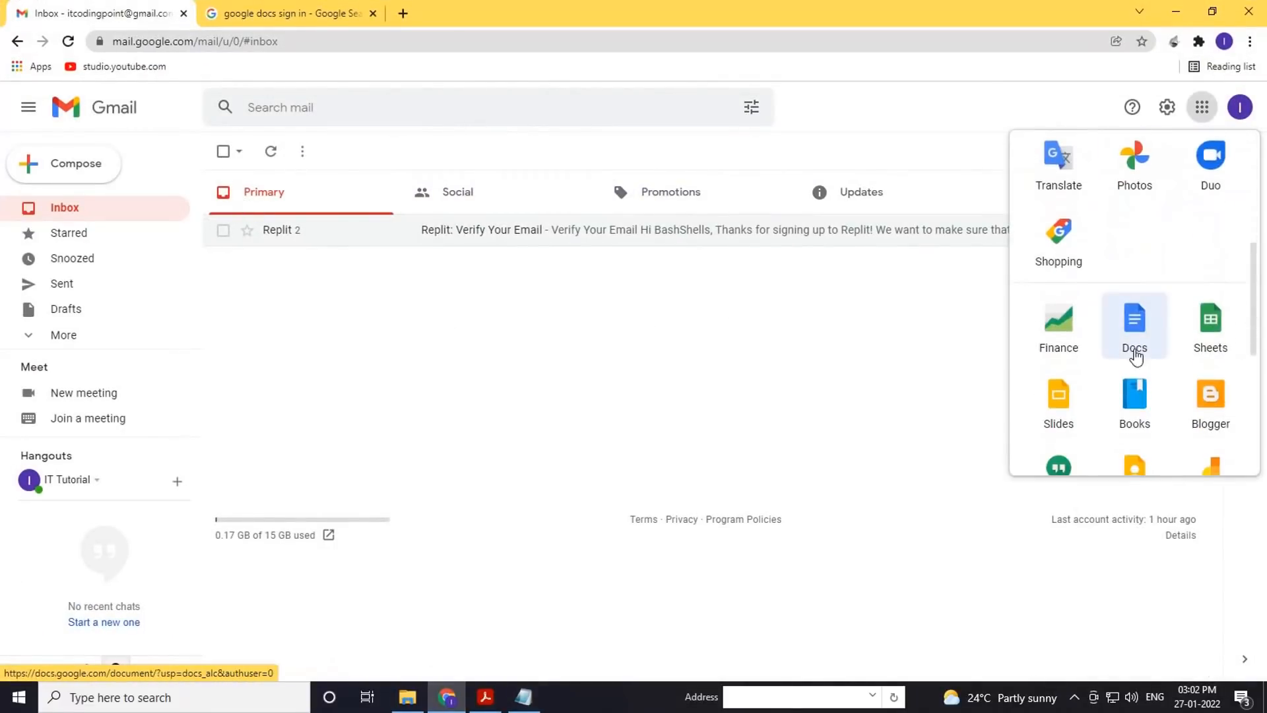
click(292, 13)
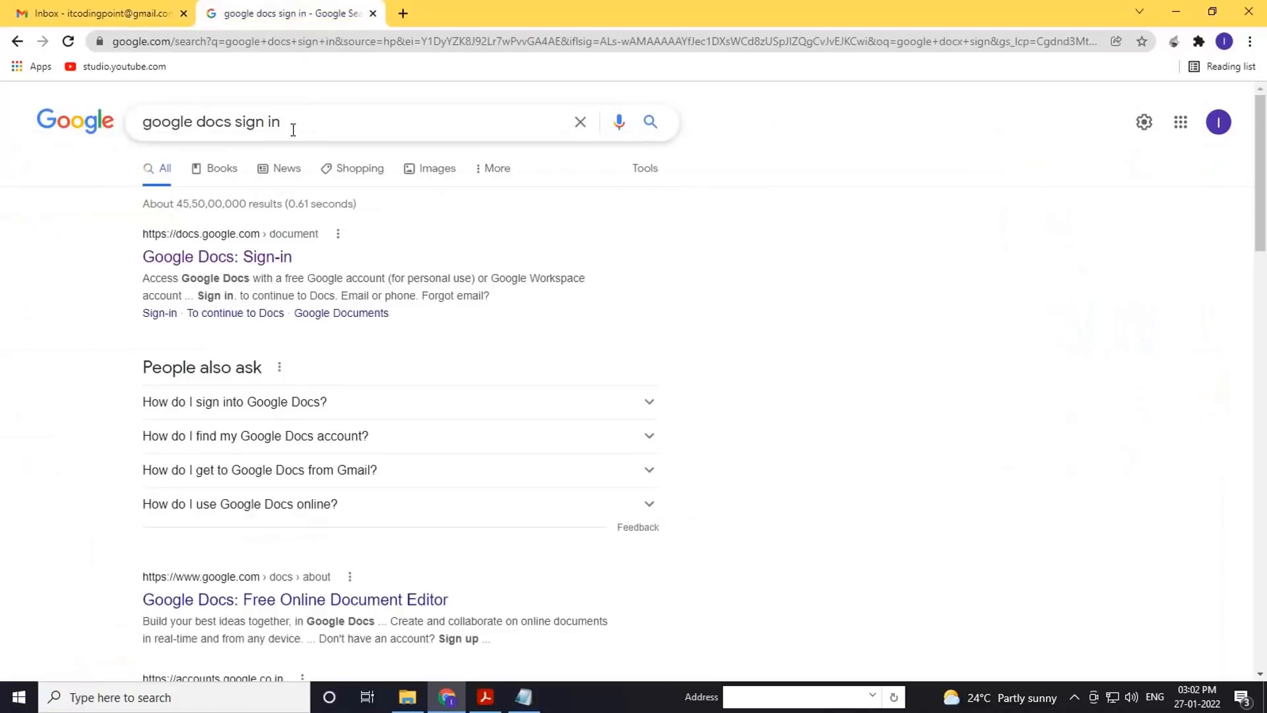
click(105, 14)
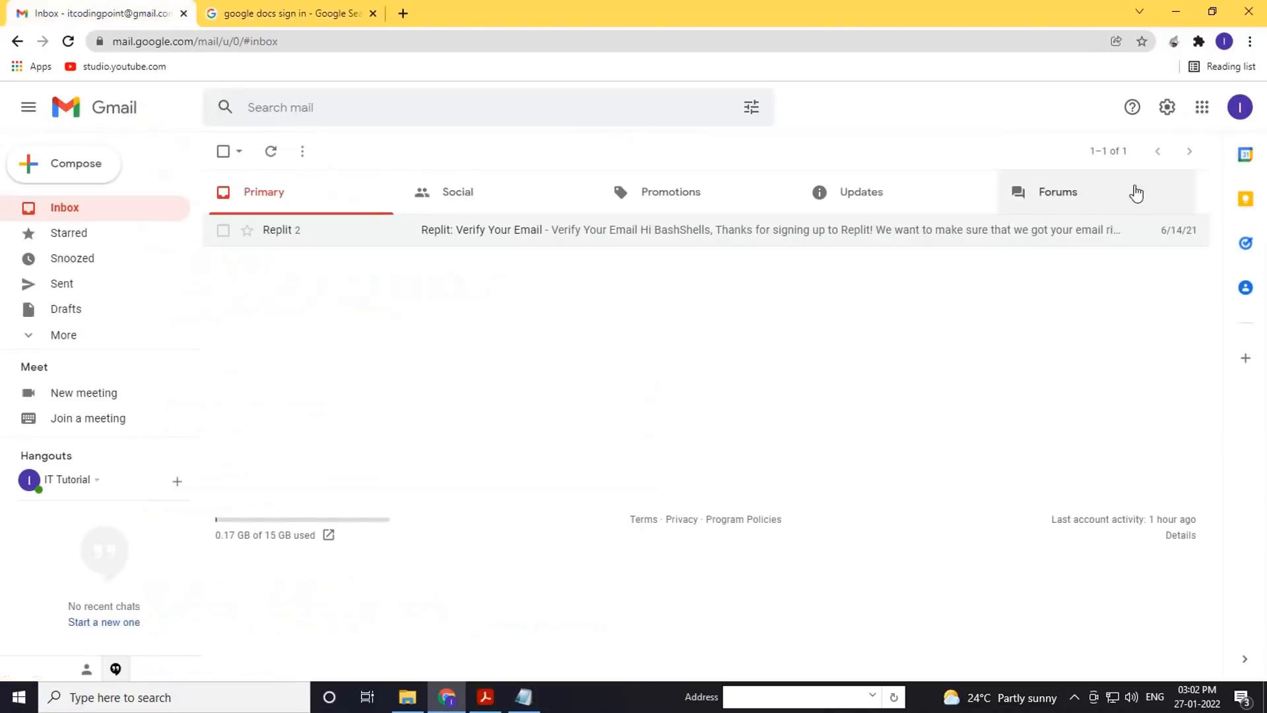
click(1202, 107)
scroll(1207, 254, down, 5)
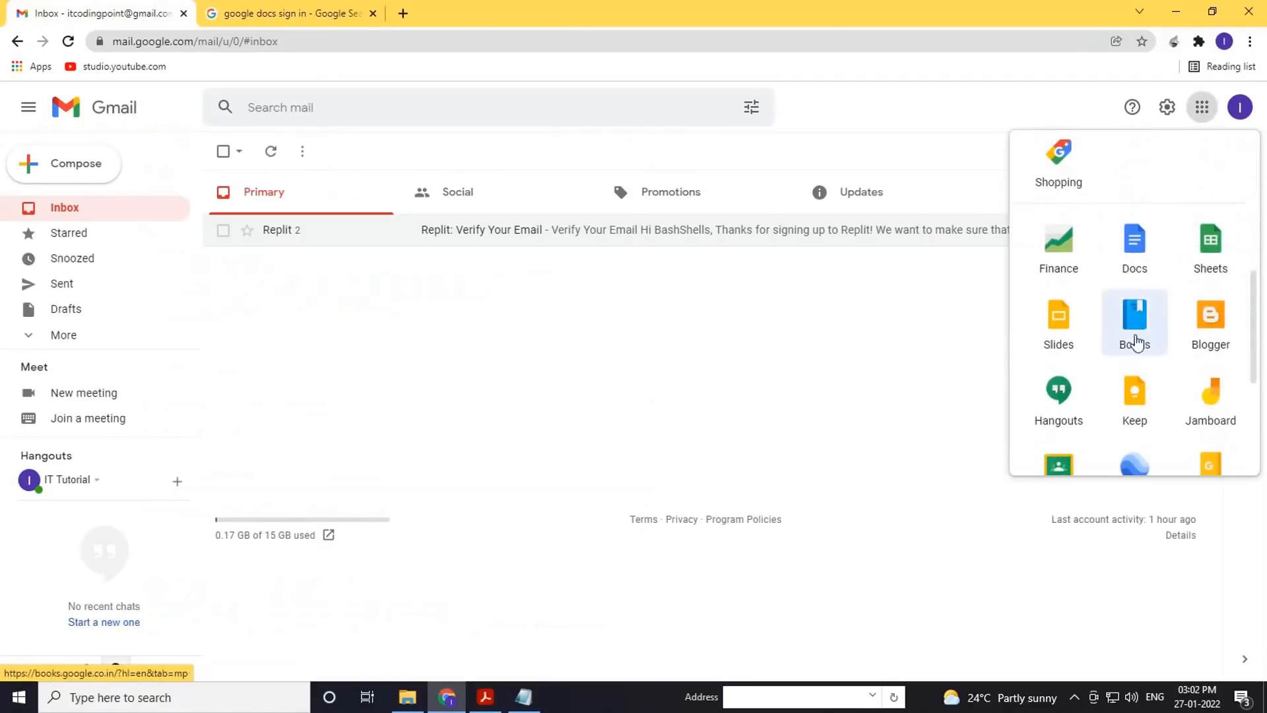
click(1135, 250)
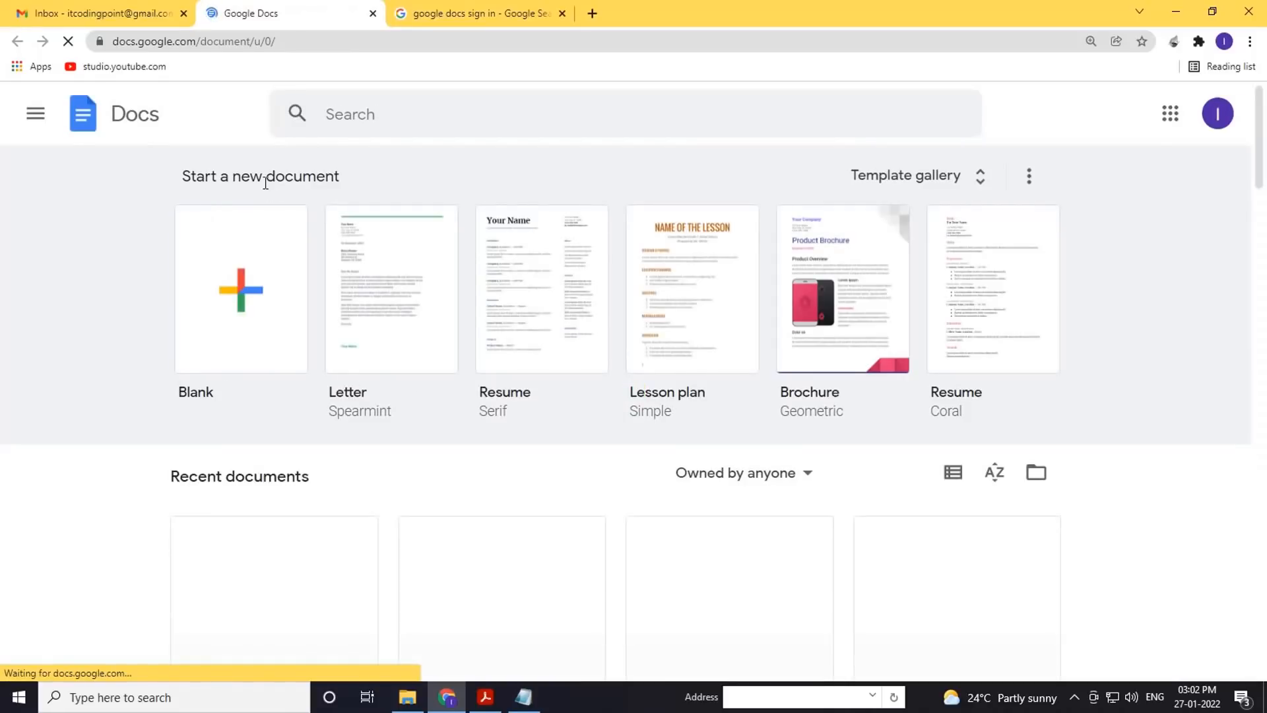
Create a document from the Spearmint Letter template and place the cursor in the blank space between "Sincerely," and "Your Name".
scroll(444, 396, down, 3)
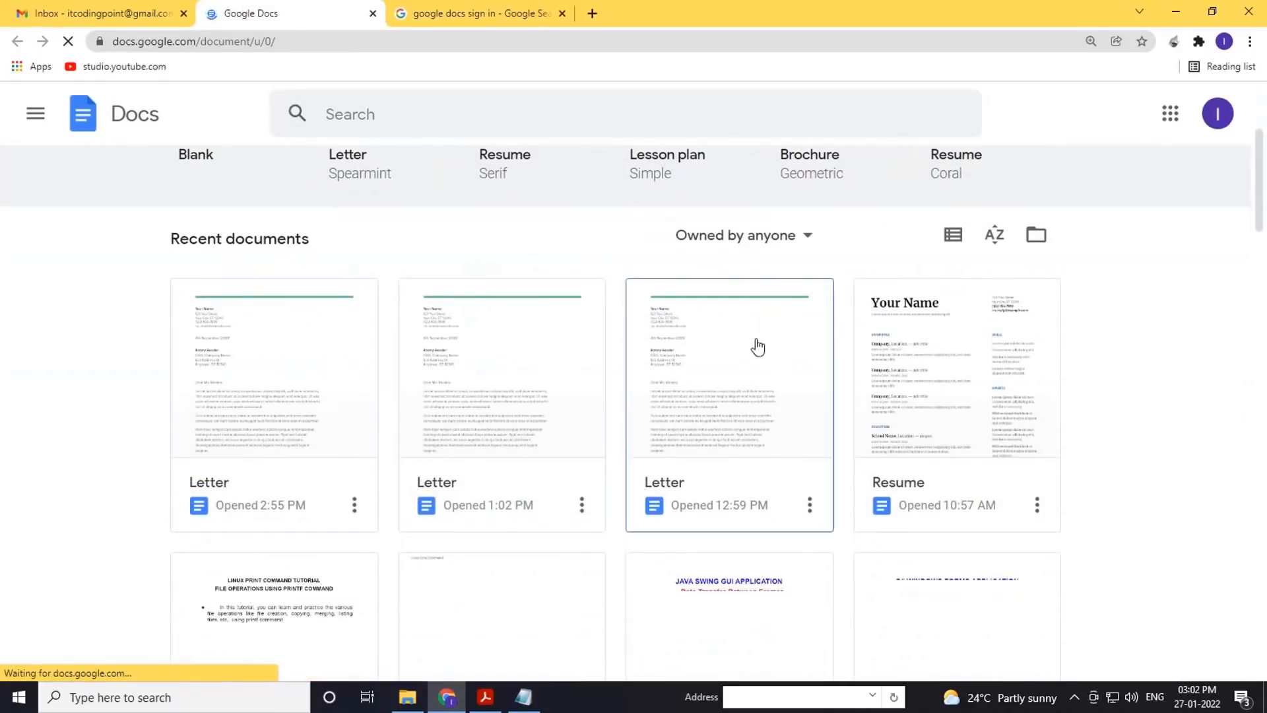
scroll(334, 371, up, 3)
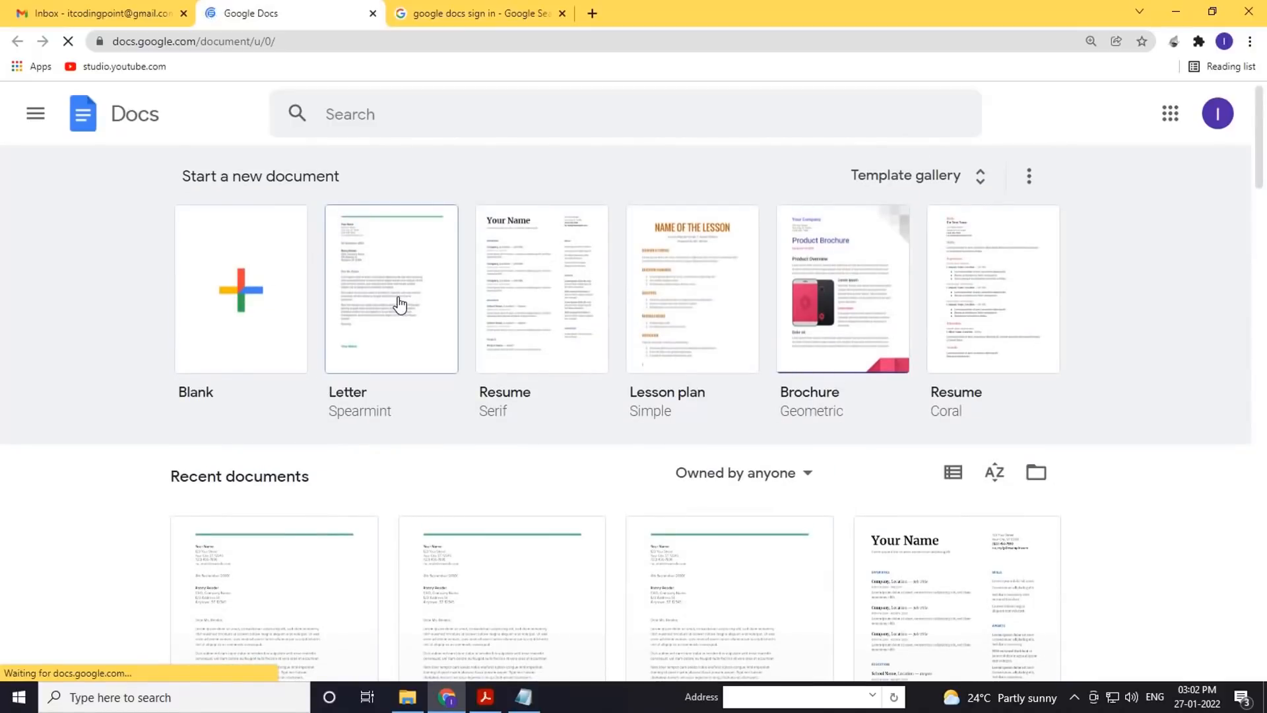
click(436, 401)
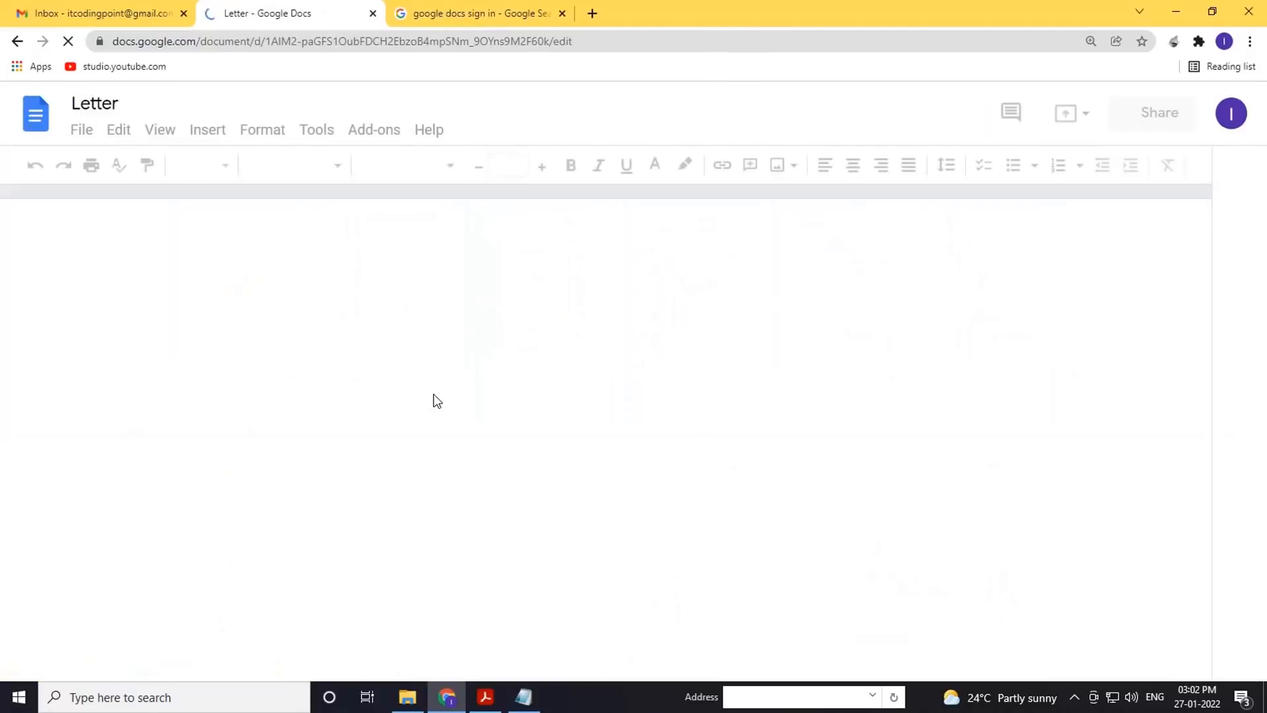
scroll(442, 397, down, 9)
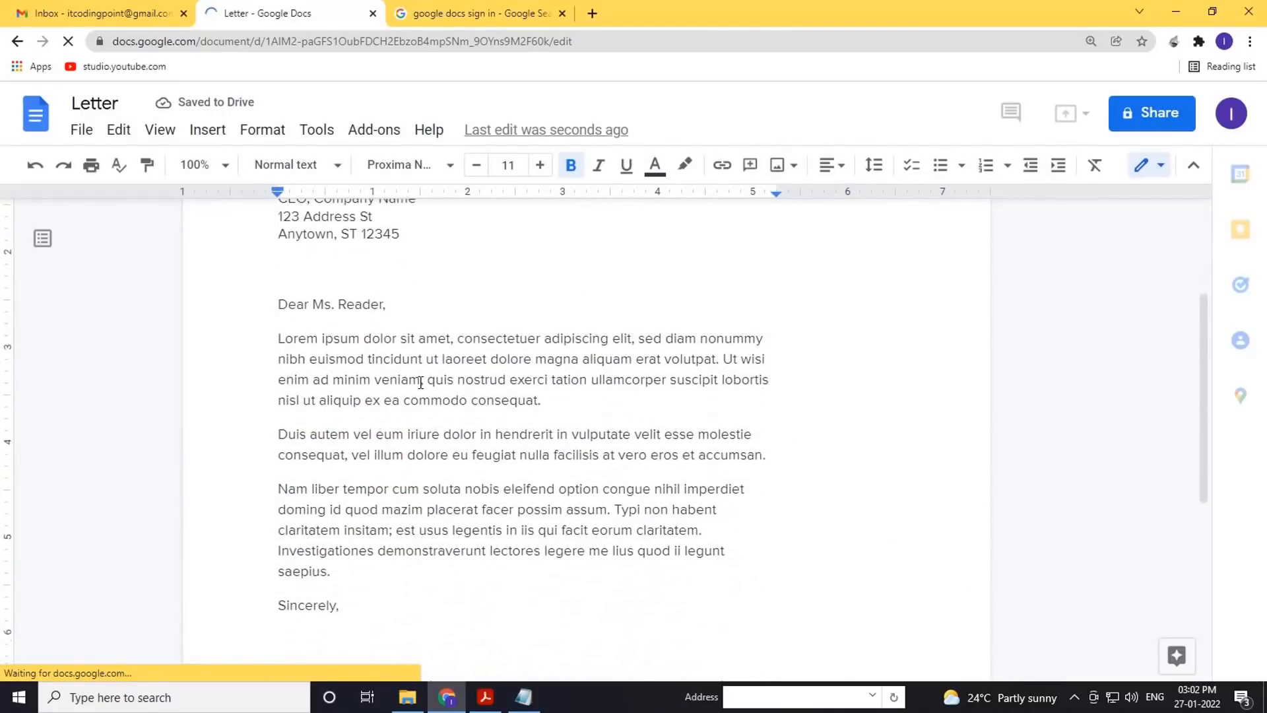
click(297, 394)
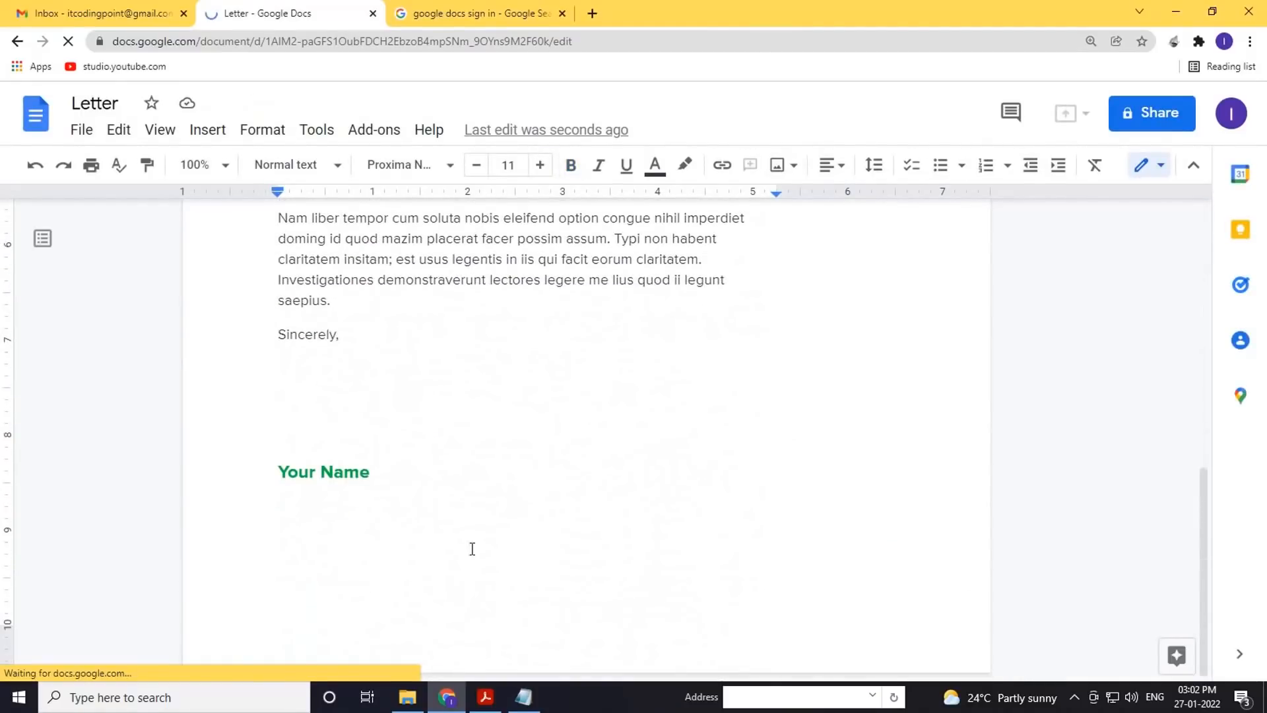
Consult the Method #1 steps in the Acrobat Reader PDF and insert a new drawing at the cursor in the letter.
click(485, 697)
scroll(468, 464, up, 10)
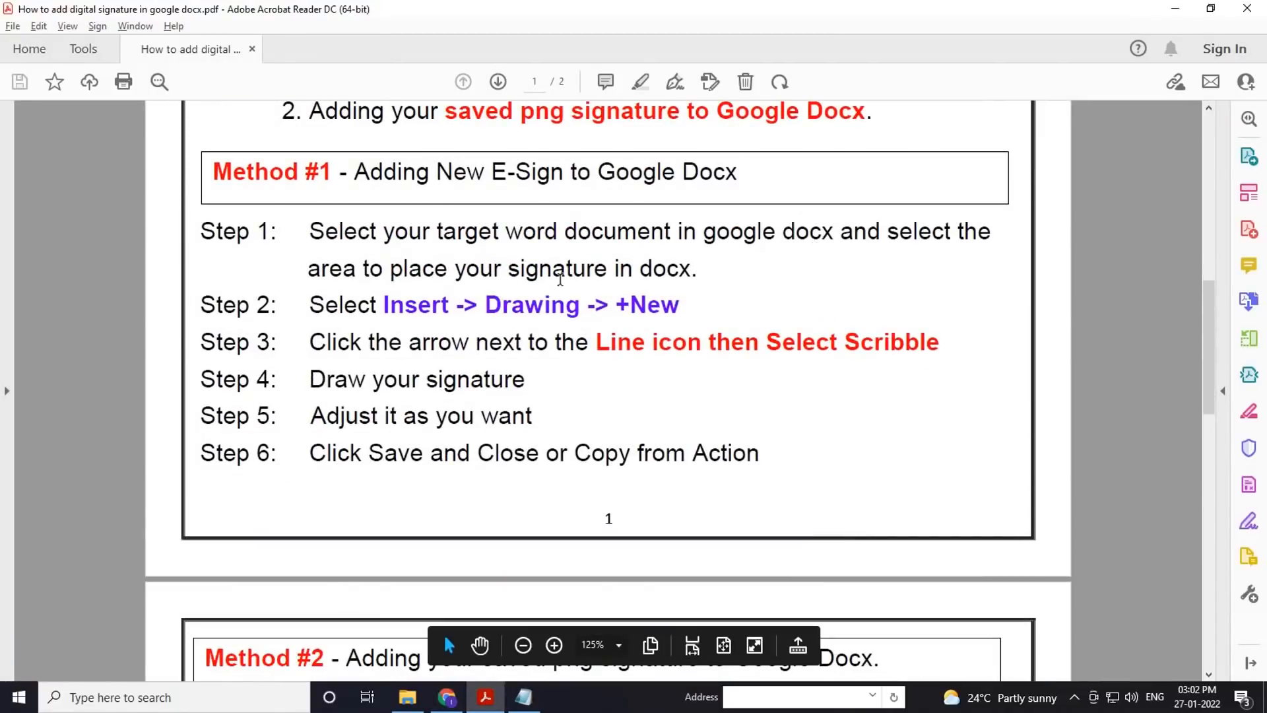
key(alt+Tab)
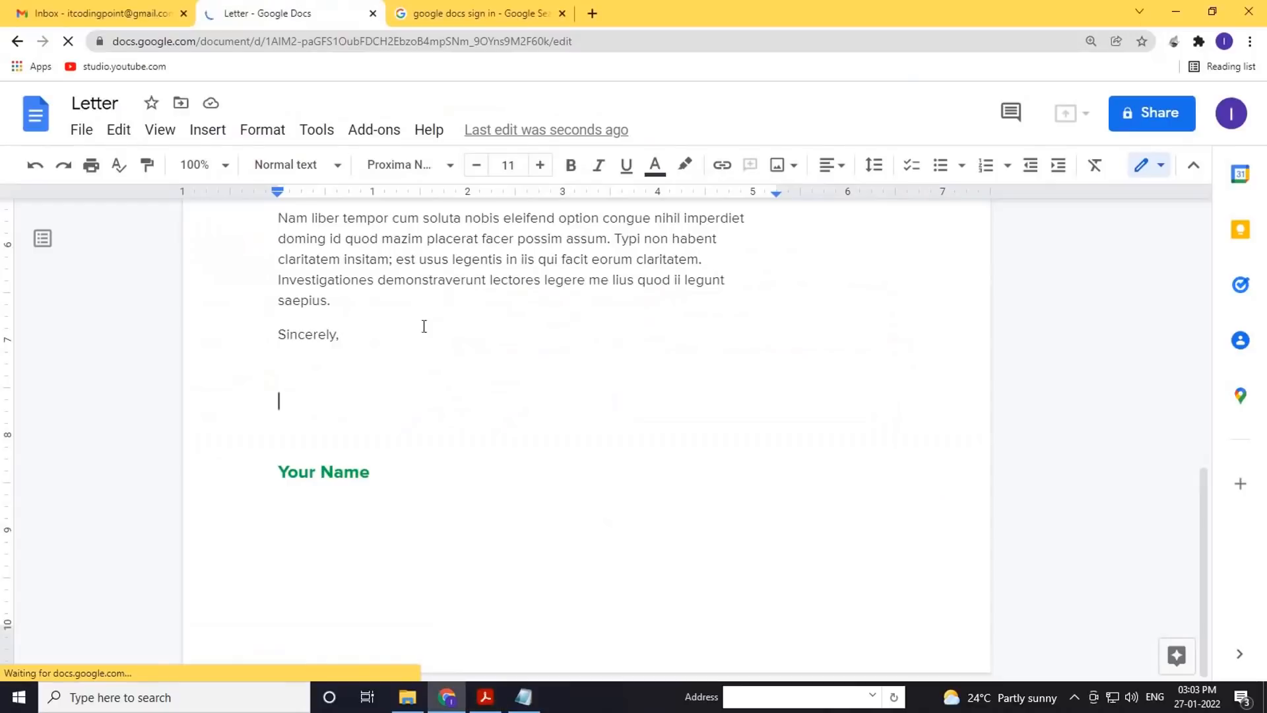
click(213, 130)
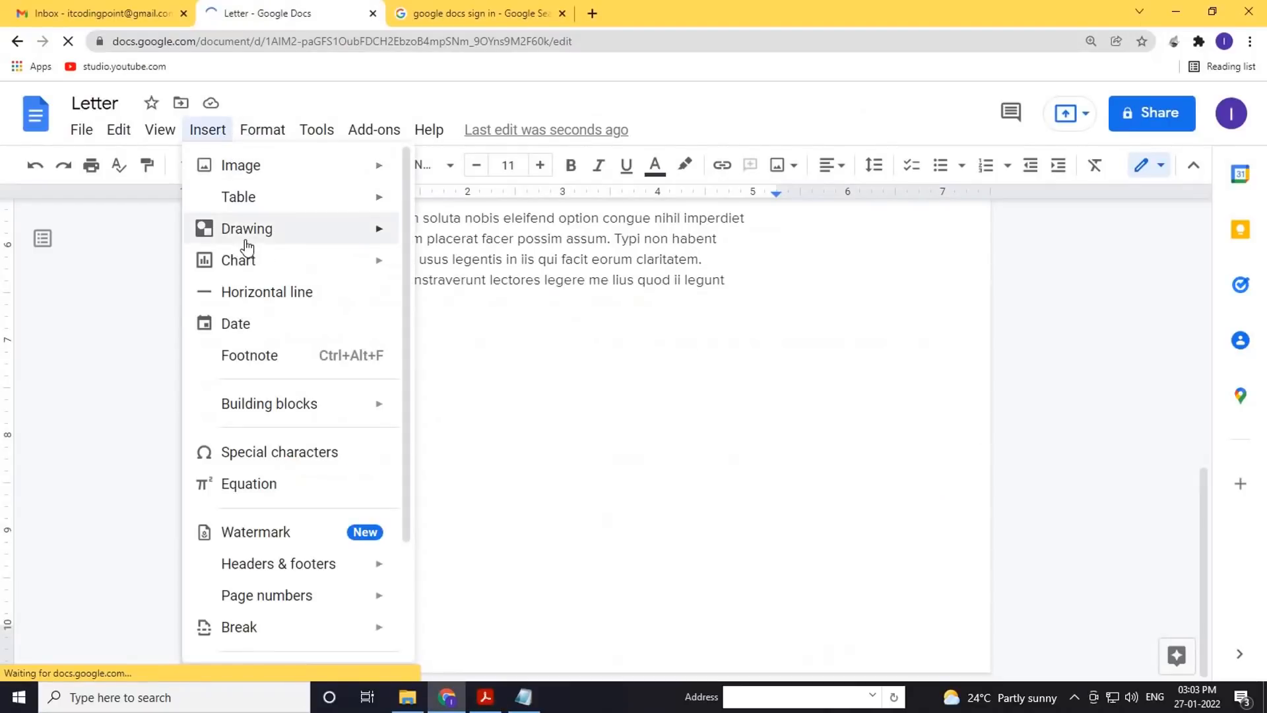
mouse_move(290, 231)
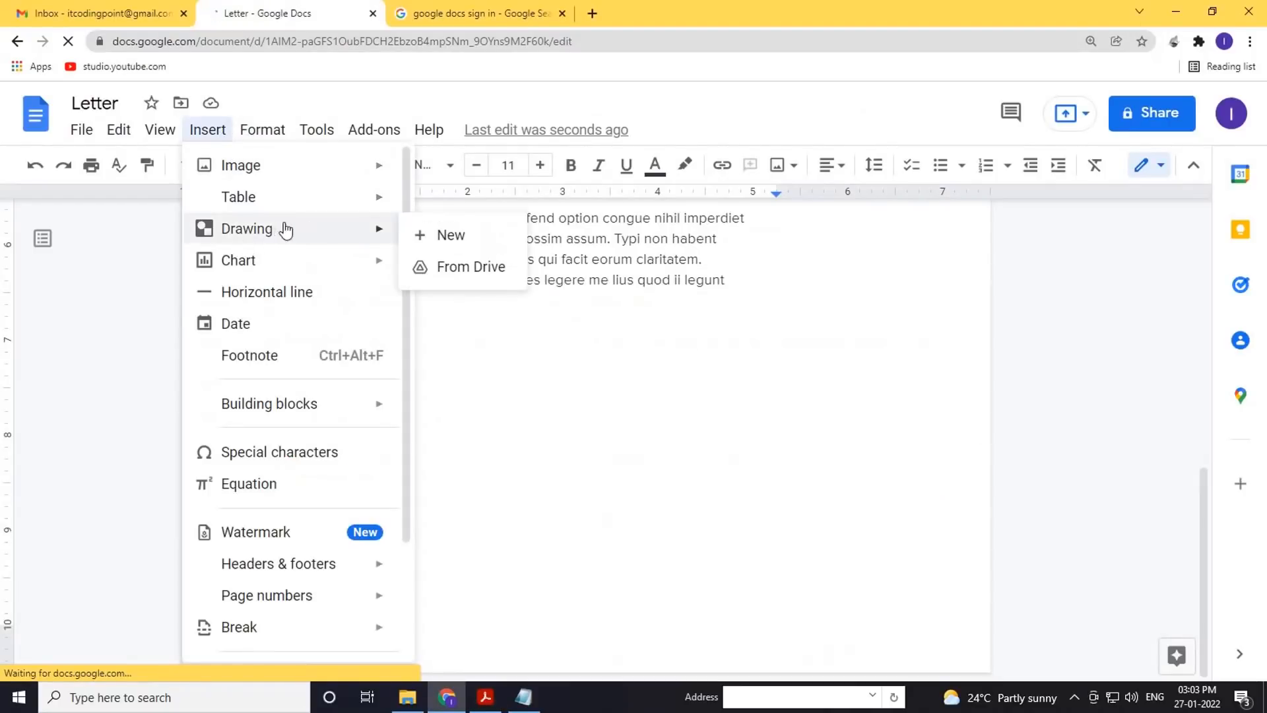
click(451, 236)
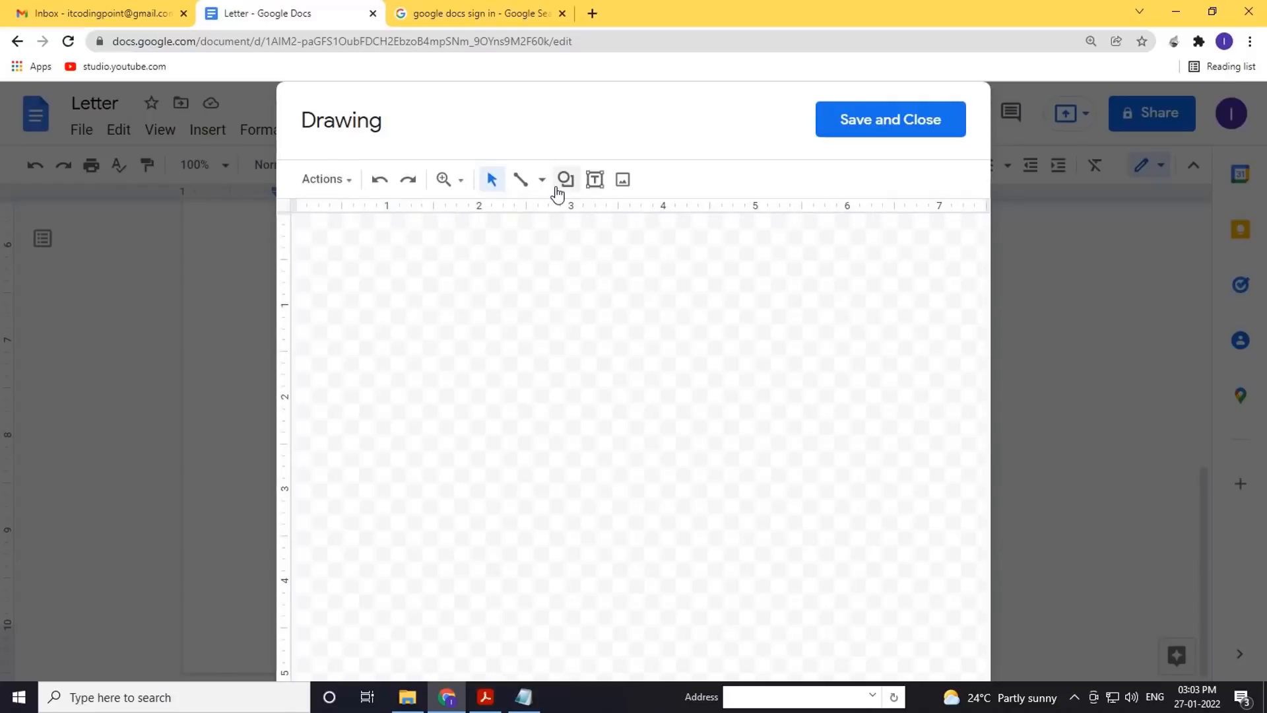
Draw a rectangle about 3.7 by 1.8 inches in the upper part of the drawing canvas.
click(566, 184)
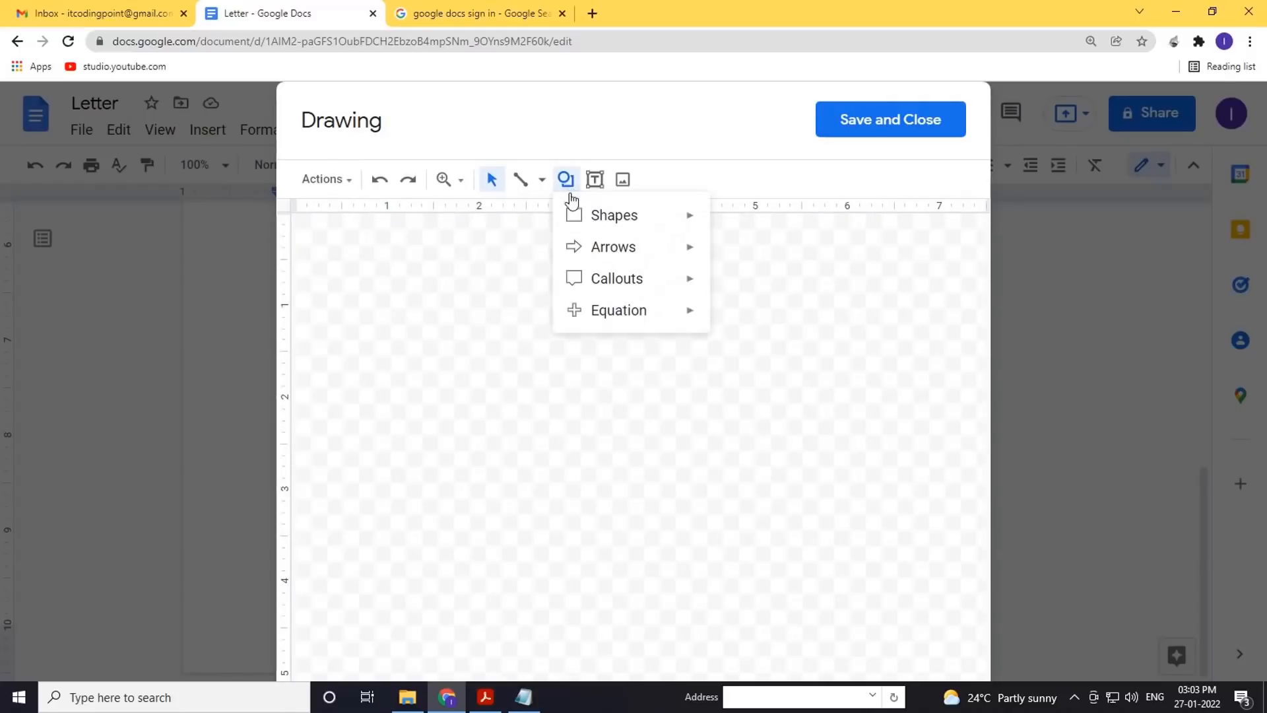
mouse_move(586, 217)
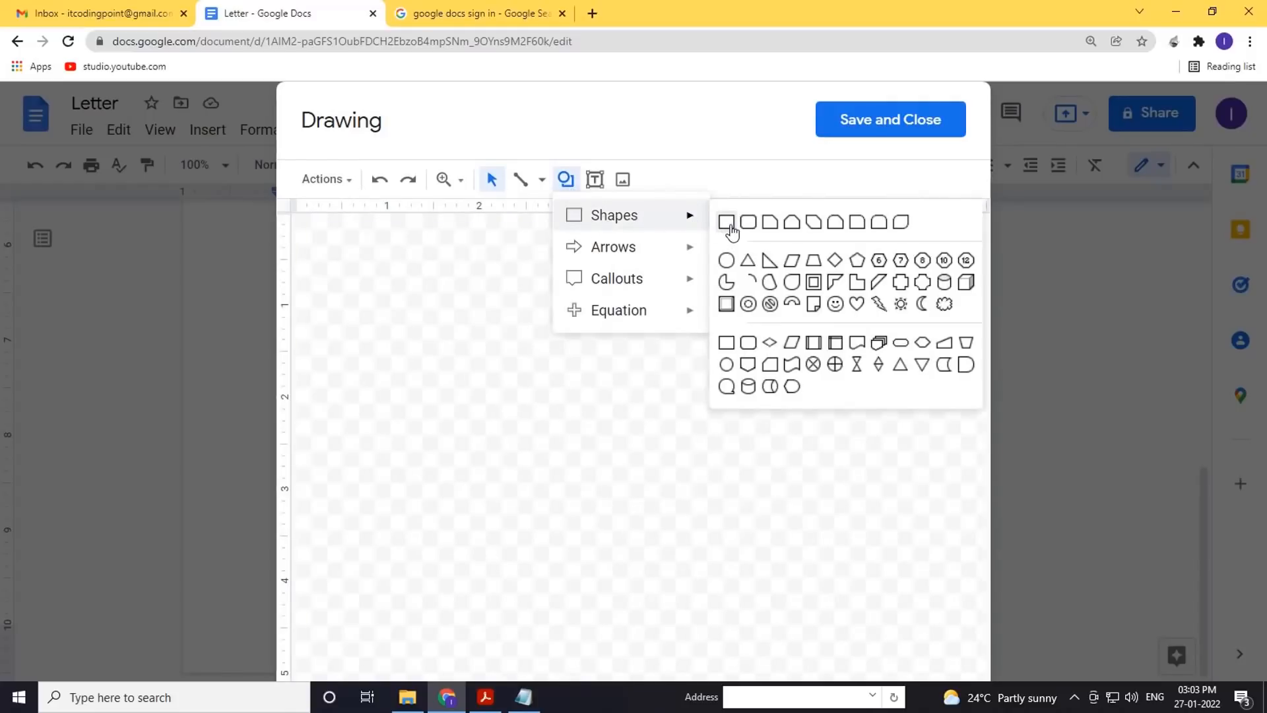
click(726, 222)
mouse_move(404, 267)
mouse_down()
mouse_move(429, 365)
mouse_move(588, 449)
mouse_move(763, 425)
mouse_move(747, 431)
mouse_up()
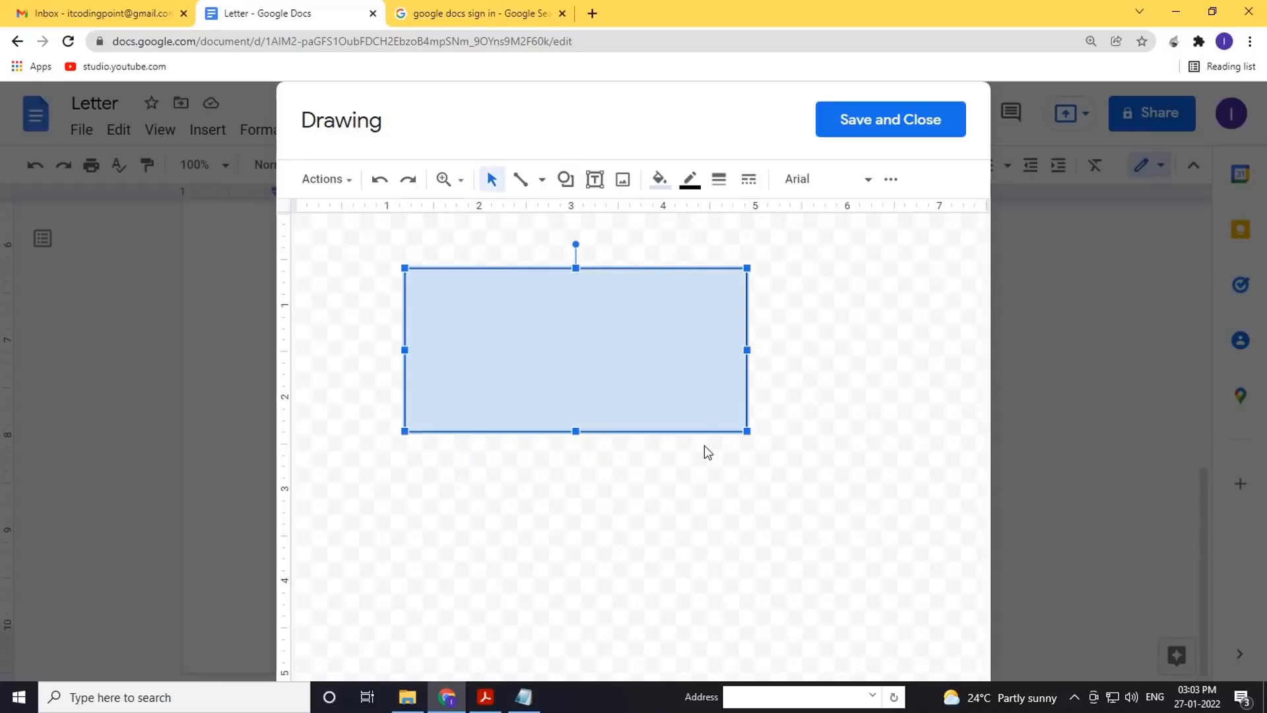
Set both the rectangle's fill colour and its border colour to white.
click(660, 183)
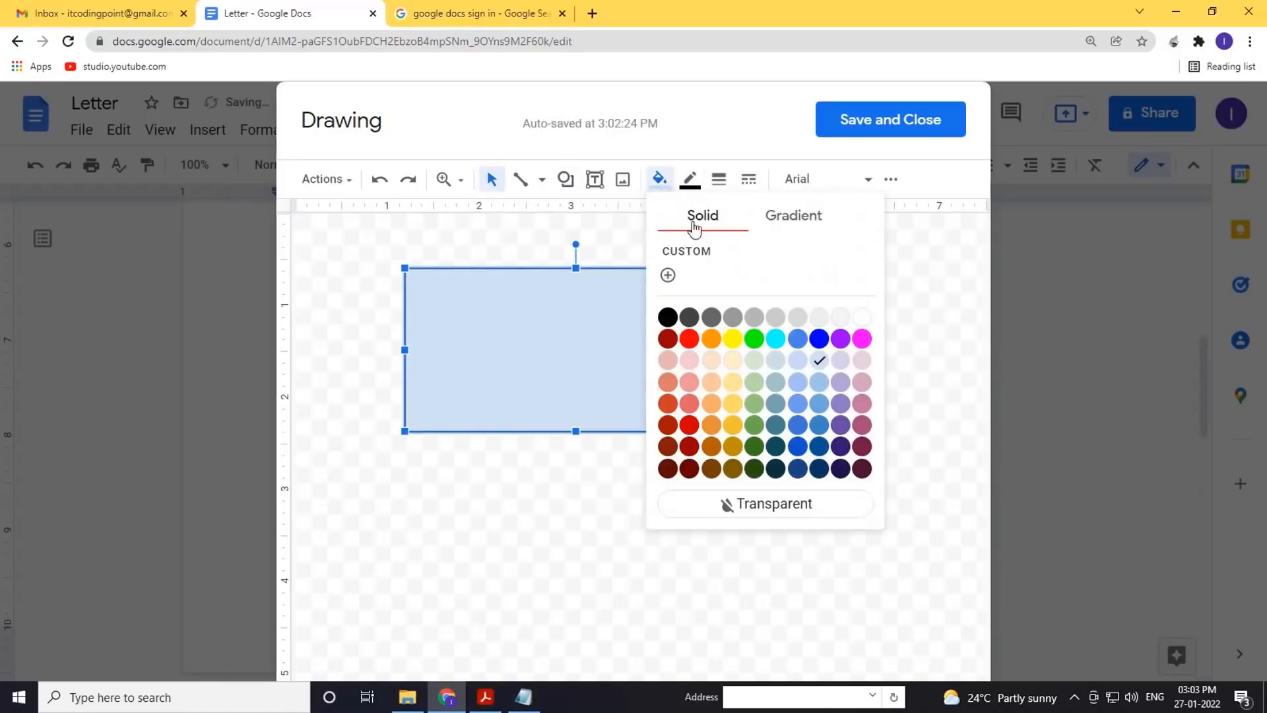
click(861, 318)
click(689, 181)
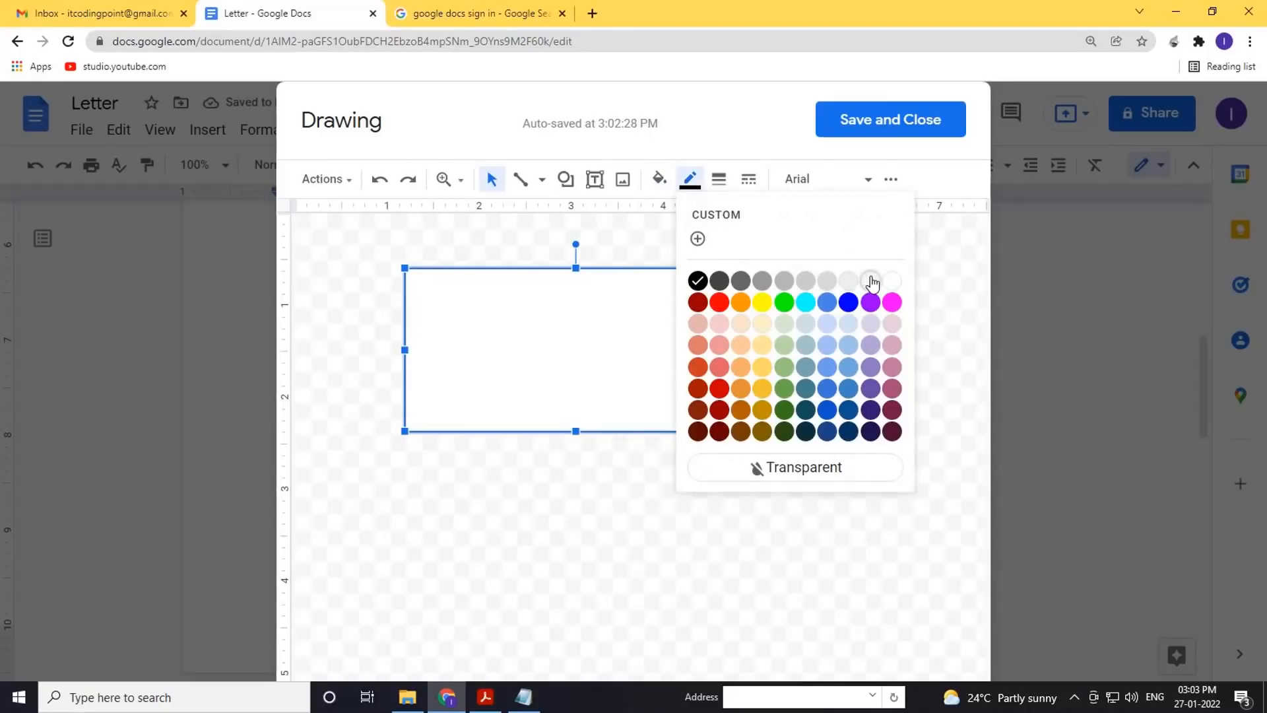
click(892, 282)
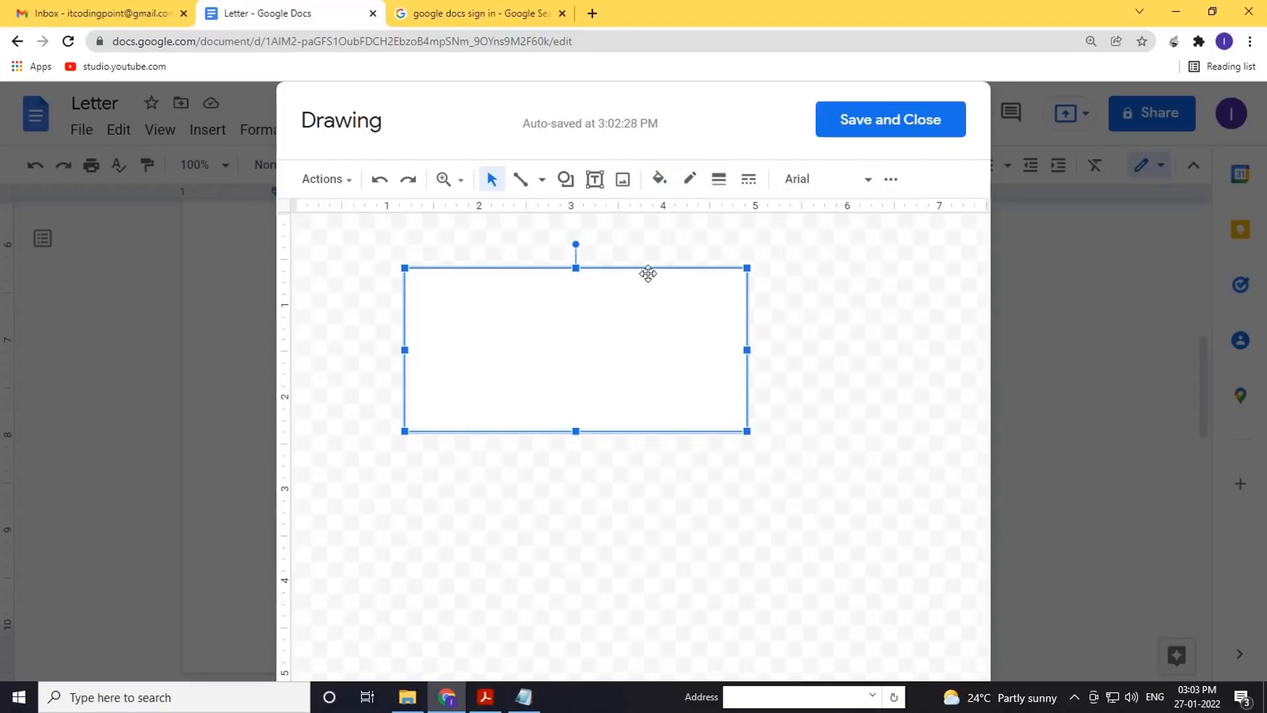
Check Step 3 in the PDF guide and draw a freehand signature inside the white rectangle with the Scribble tool.
click(485, 697)
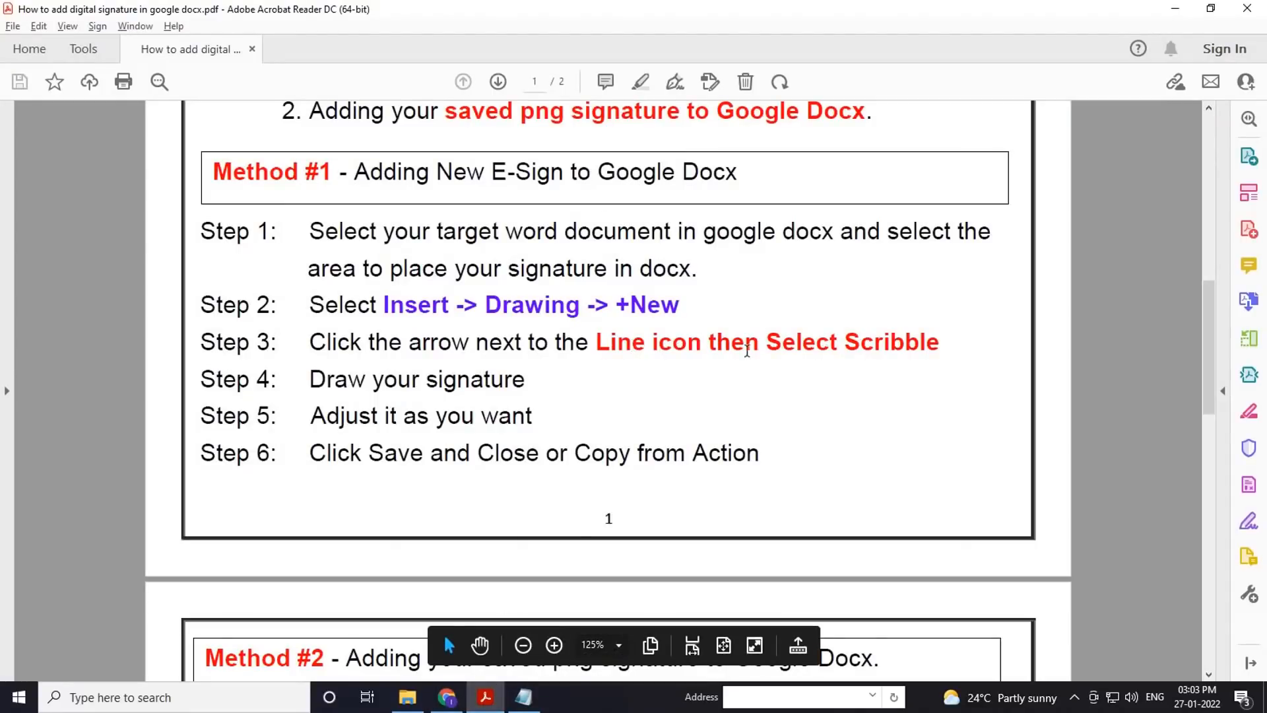
key(alt+Tab)
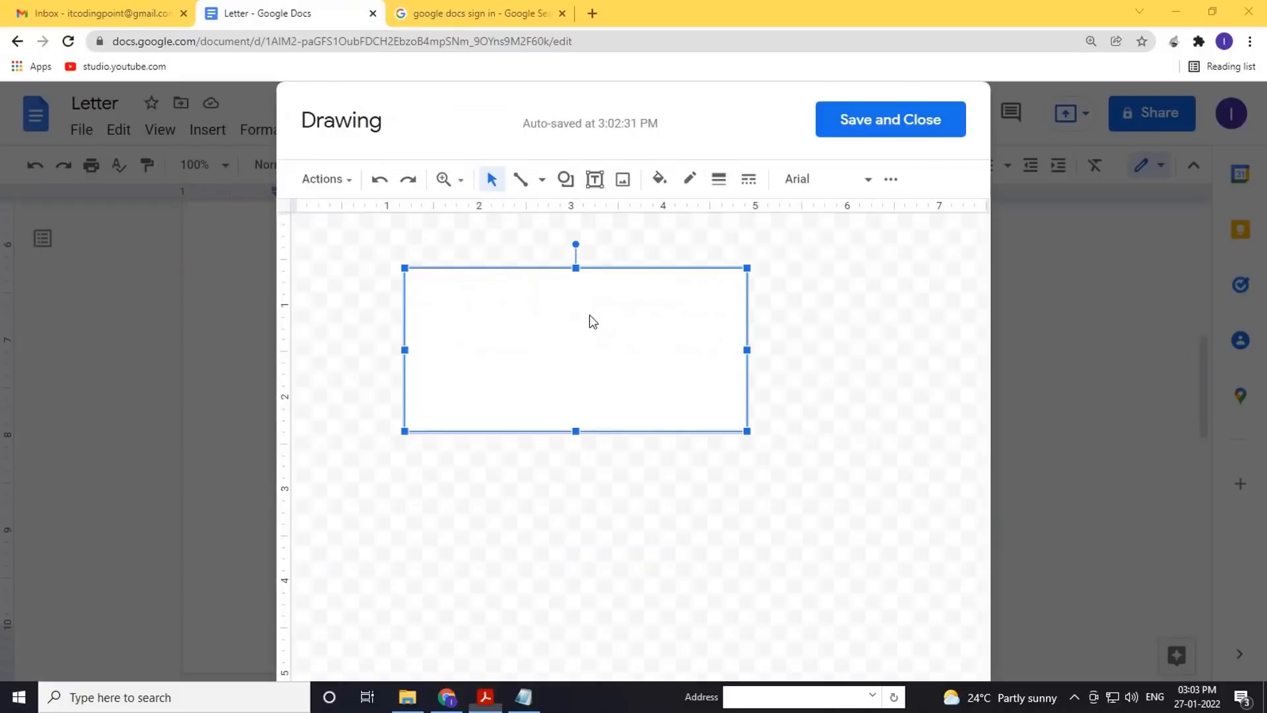
click(542, 181)
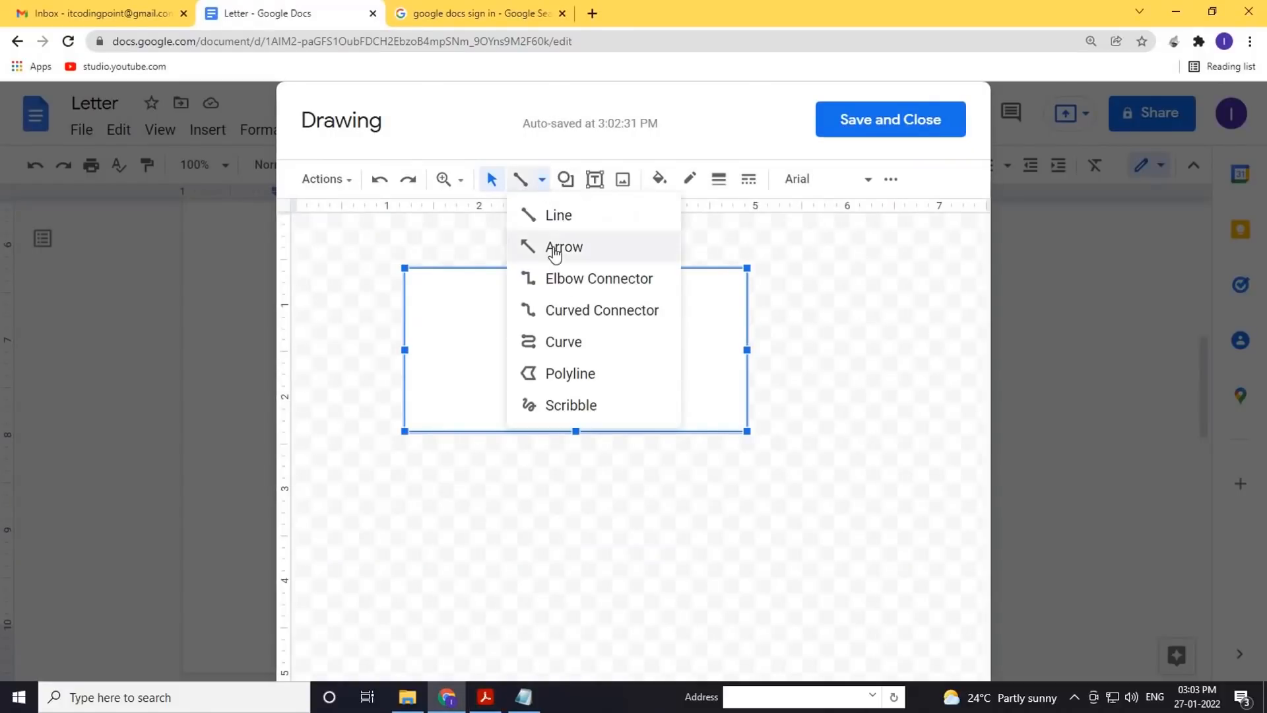
click(571, 405)
mouse_move(465, 304)
mouse_down()
mouse_move(427, 328)
mouse_move(455, 373)
mouse_move(476, 339)
mouse_move(487, 362)
mouse_move(526, 354)
mouse_move(580, 300)
mouse_move(612, 356)
mouse_move(493, 375)
mouse_move(614, 356)
mouse_move(572, 362)
mouse_up()
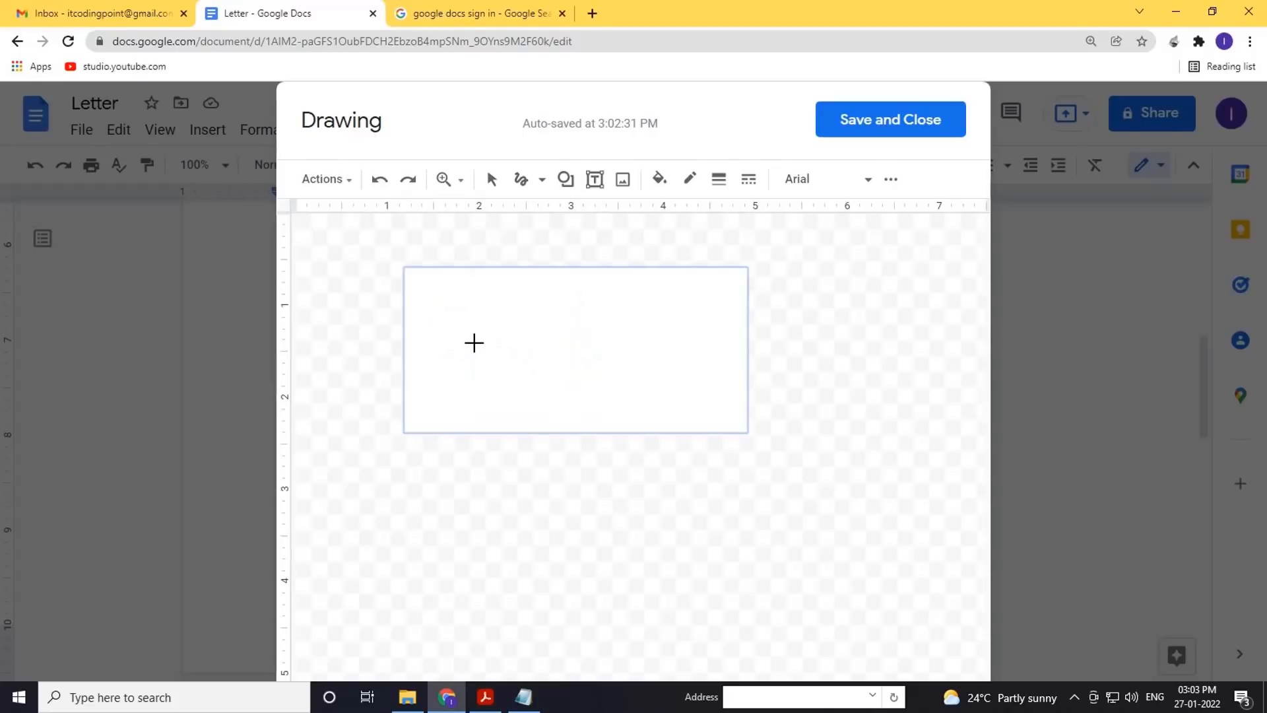
mouse_move(474, 310)
mouse_down()
mouse_move(445, 383)
mouse_move(579, 351)
mouse_move(660, 359)
mouse_up()
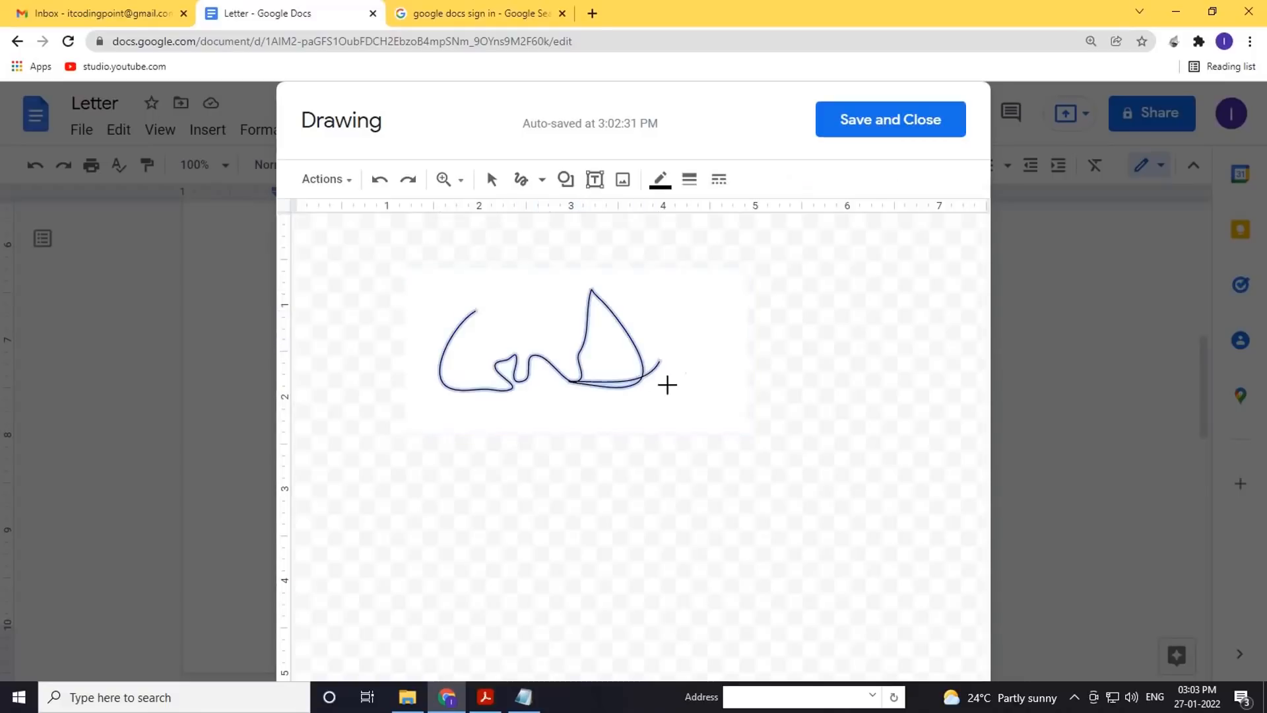
Set the signature's line weight to 3px and its line colour to black.
click(687, 189)
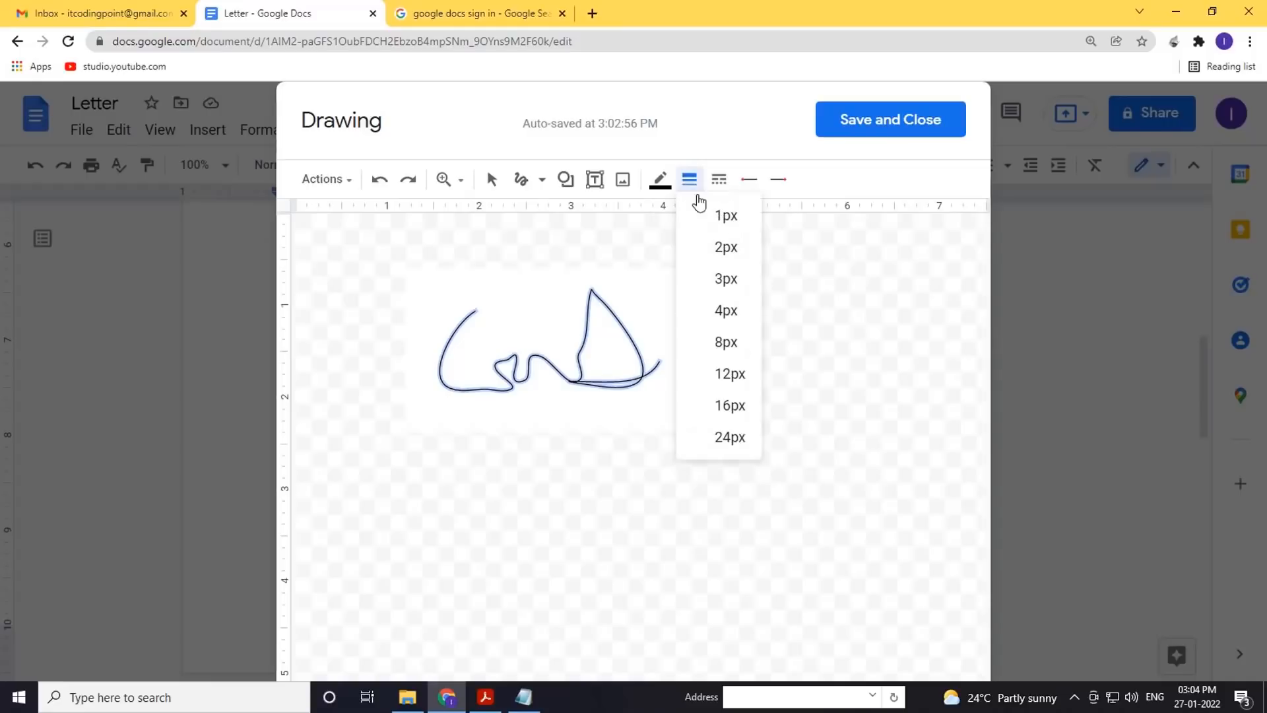
click(716, 274)
click(670, 188)
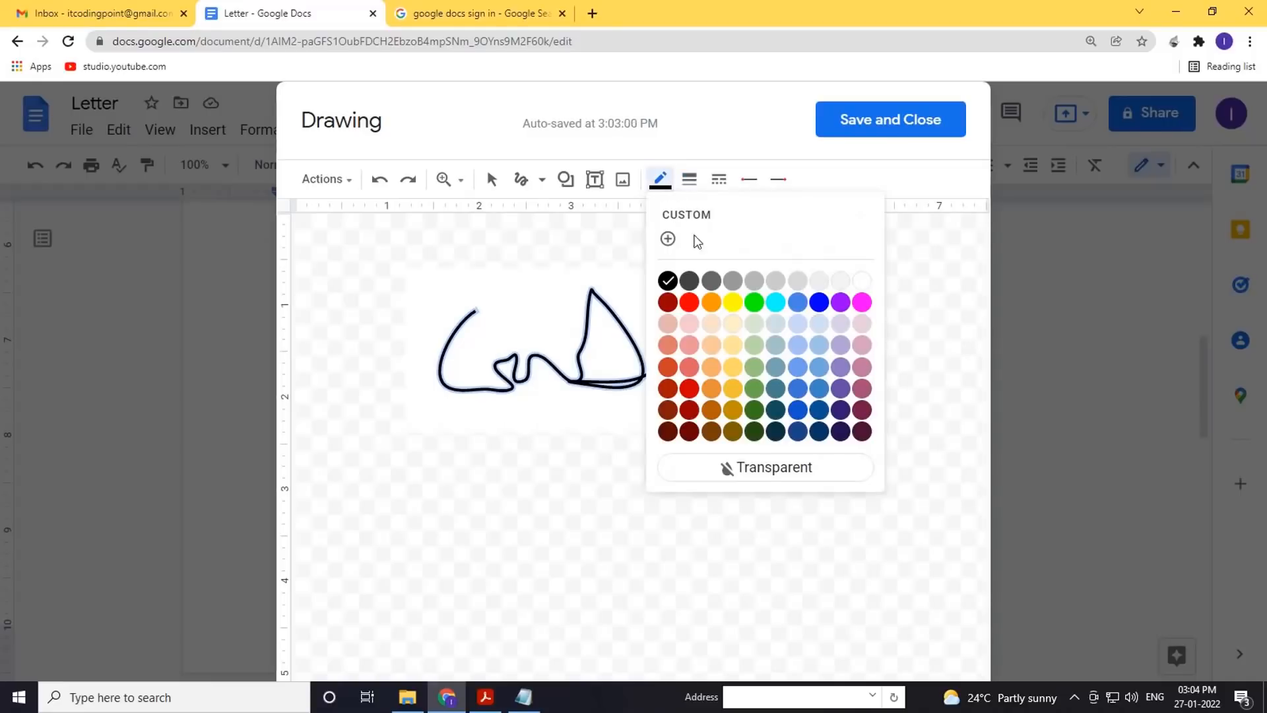
click(667, 280)
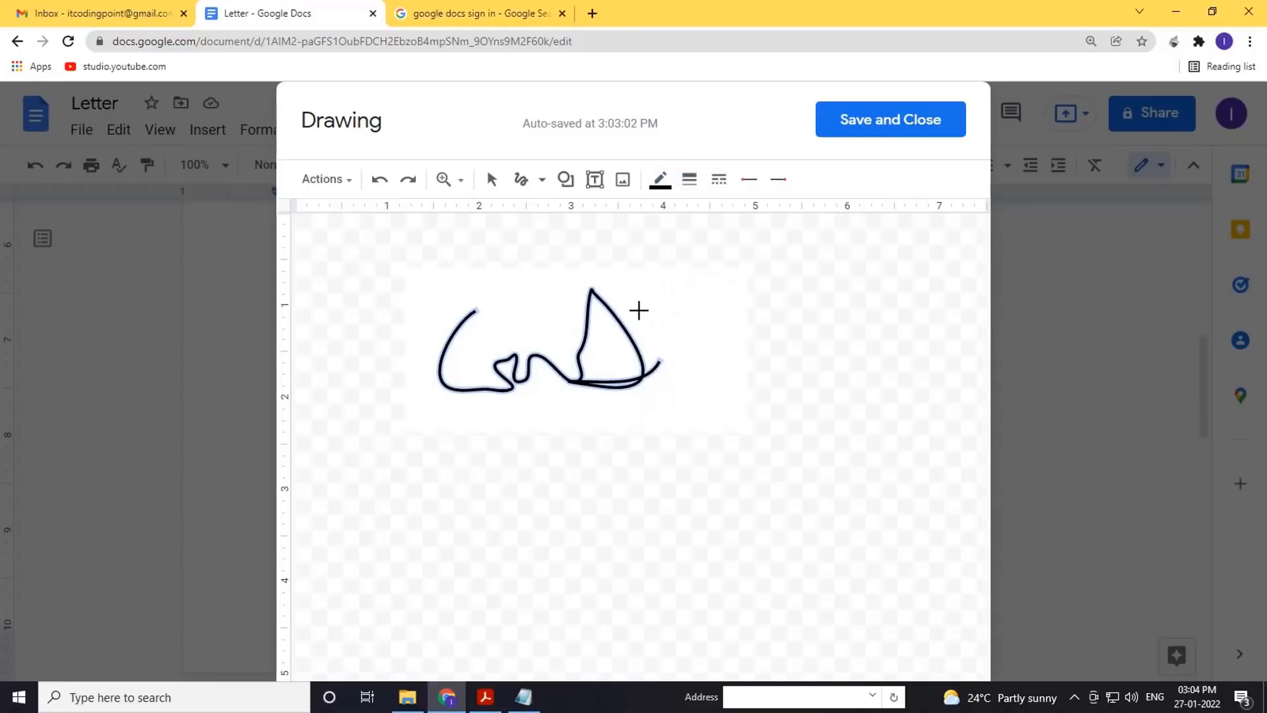
Copy the signature and save the drawing into the letter, closing the drawing editor.
click(320, 183)
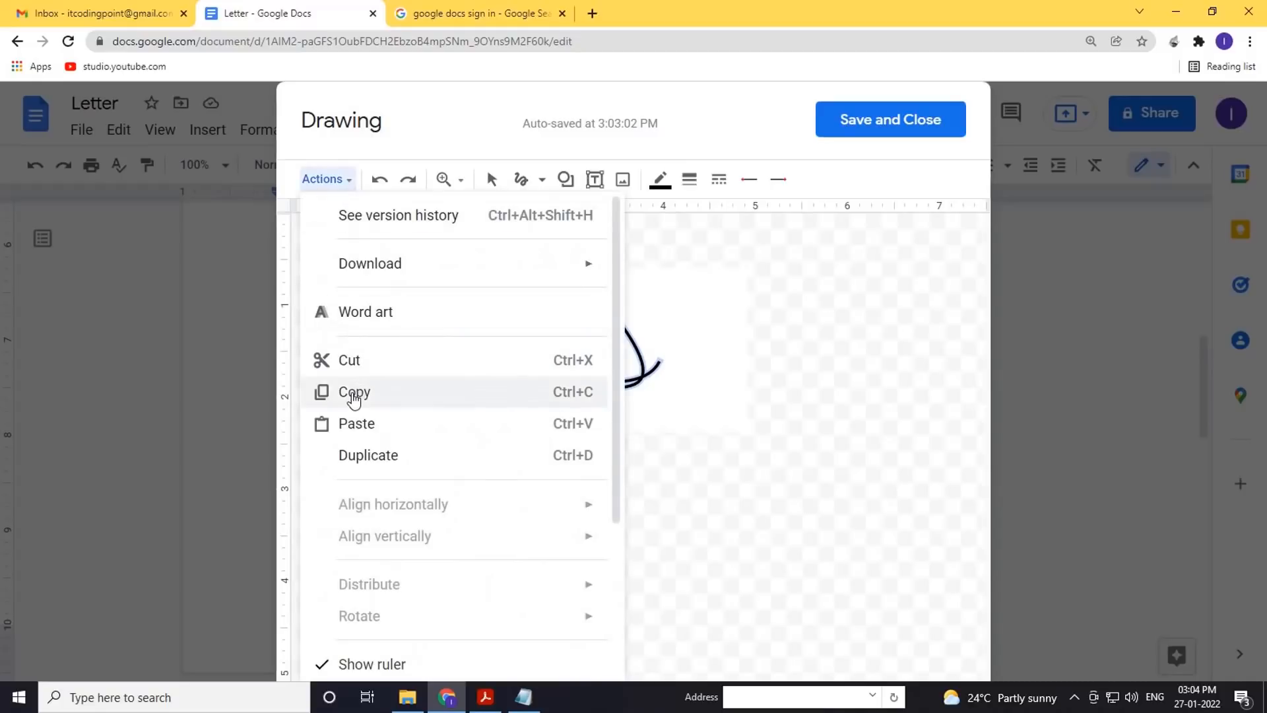
click(394, 399)
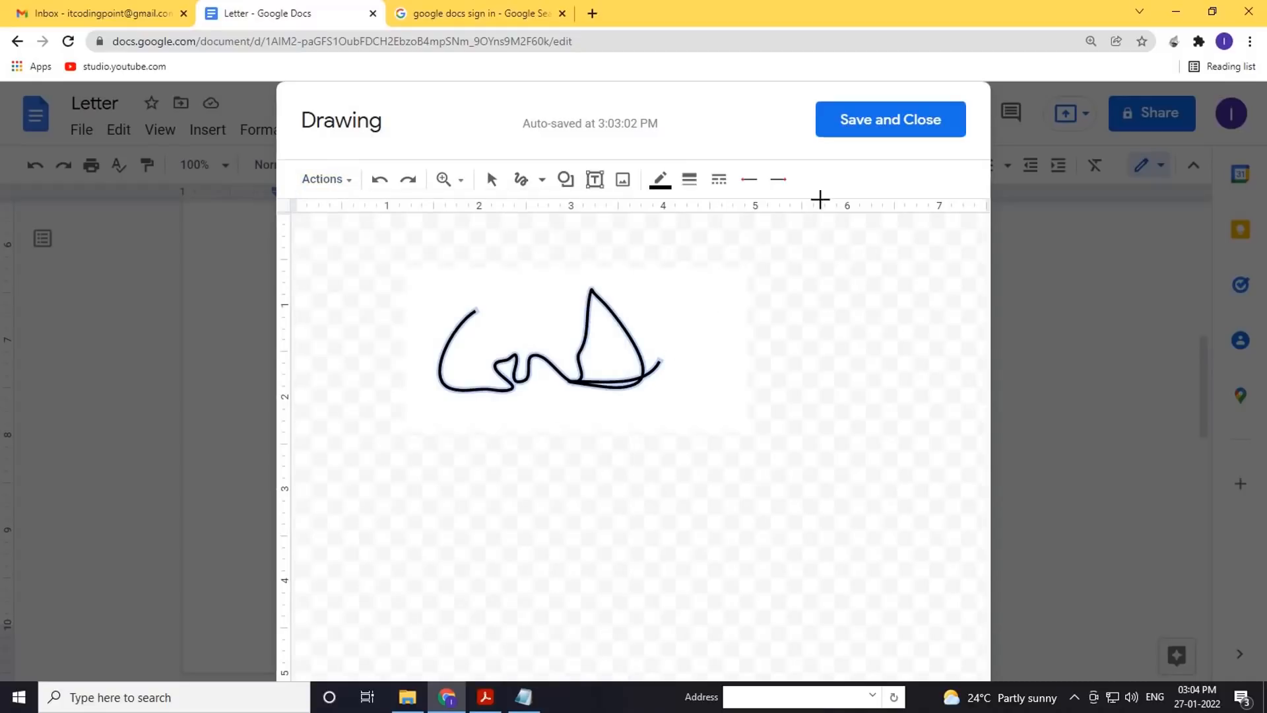
click(891, 121)
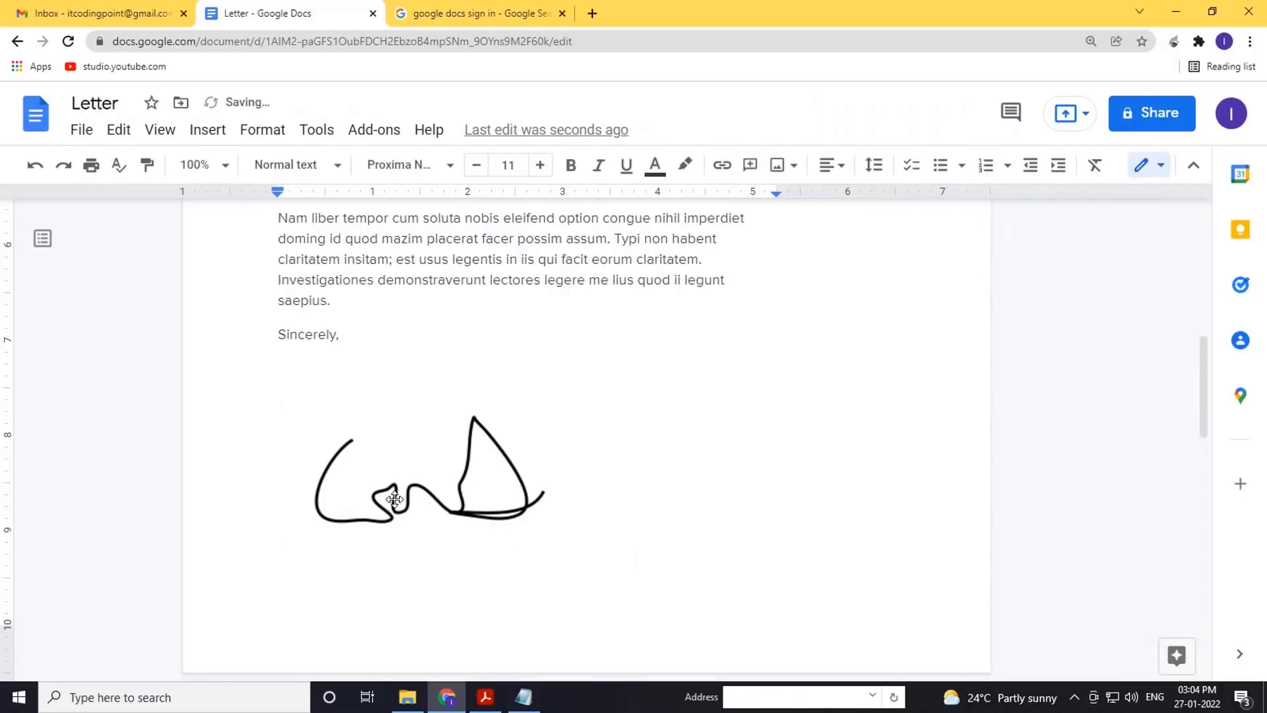
Shrink the drawn signature below "Sincerely," to about 2.1 inches wide and 0.8 inches high.
scroll(467, 486, down, 3)
scroll(425, 447, up, 2)
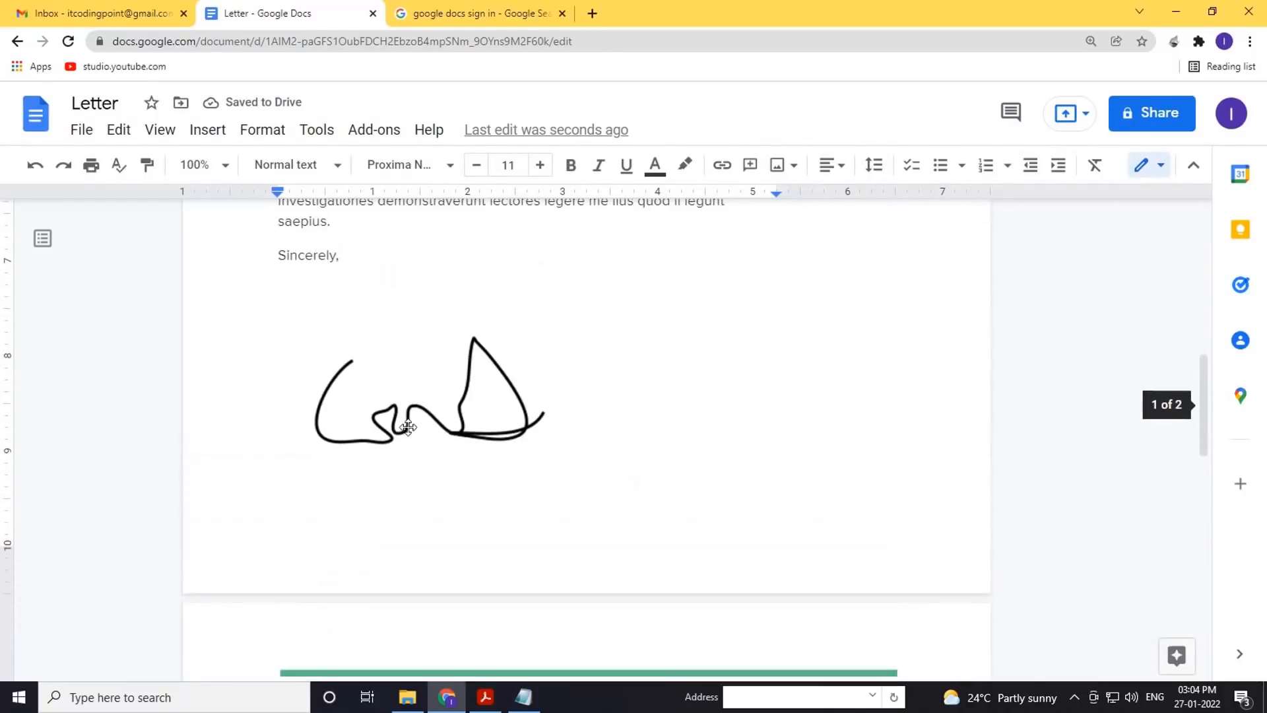
click(407, 428)
mouse_move(633, 486)
mouse_down()
mouse_move(583, 444)
mouse_move(556, 435)
mouse_move(554, 446)
mouse_up()
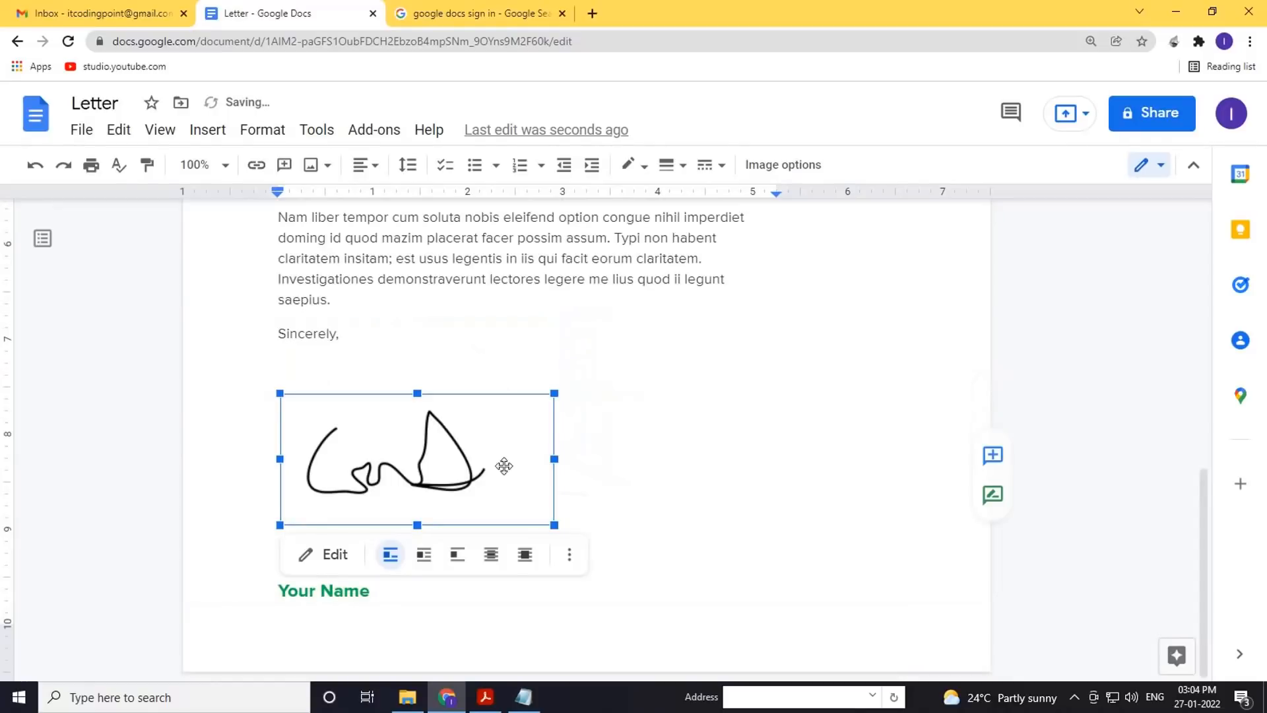
mouse_move(553, 525)
mouse_down()
mouse_move(484, 480)
mouse_move(474, 458)
mouse_up()
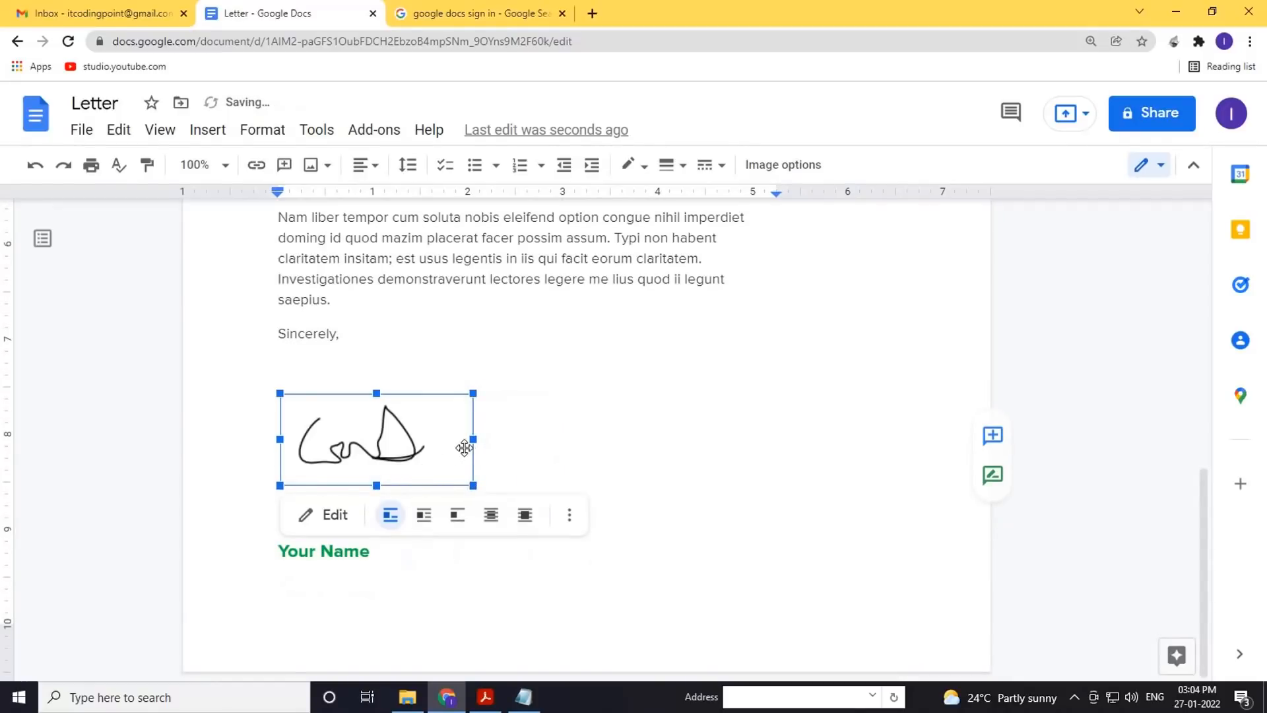
drag(473, 439, 515, 439)
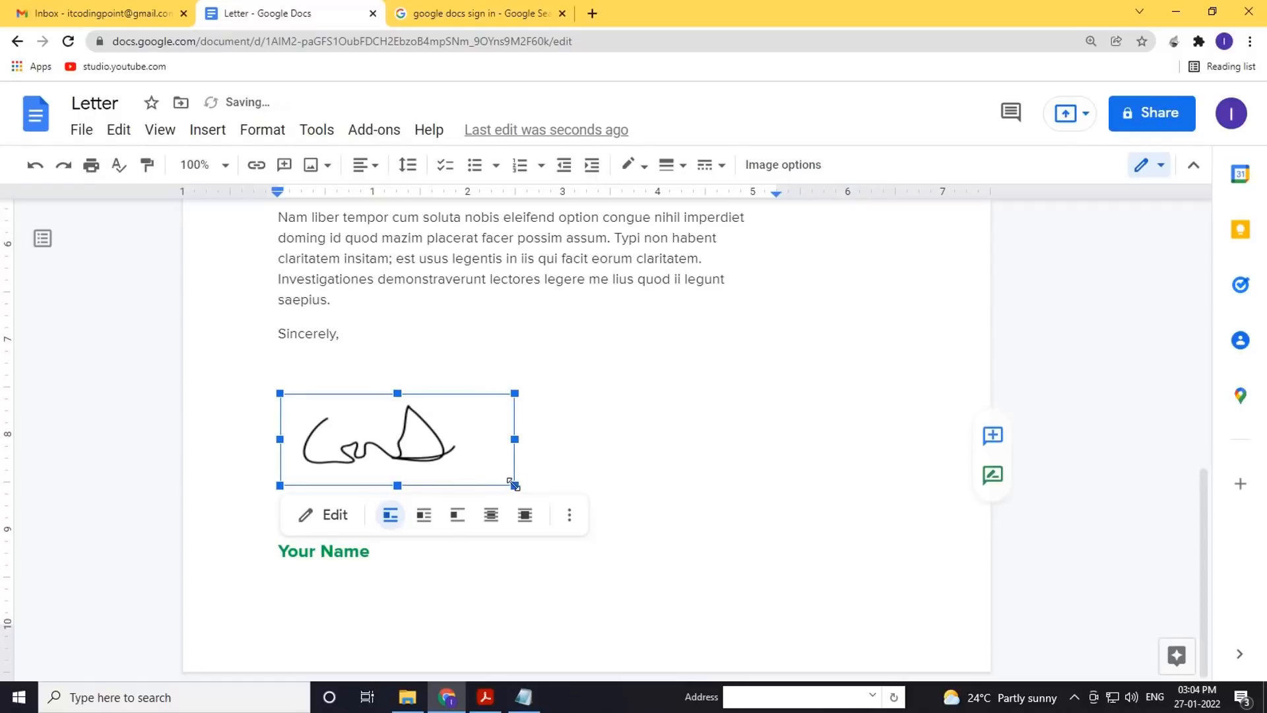
drag(514, 485, 480, 471)
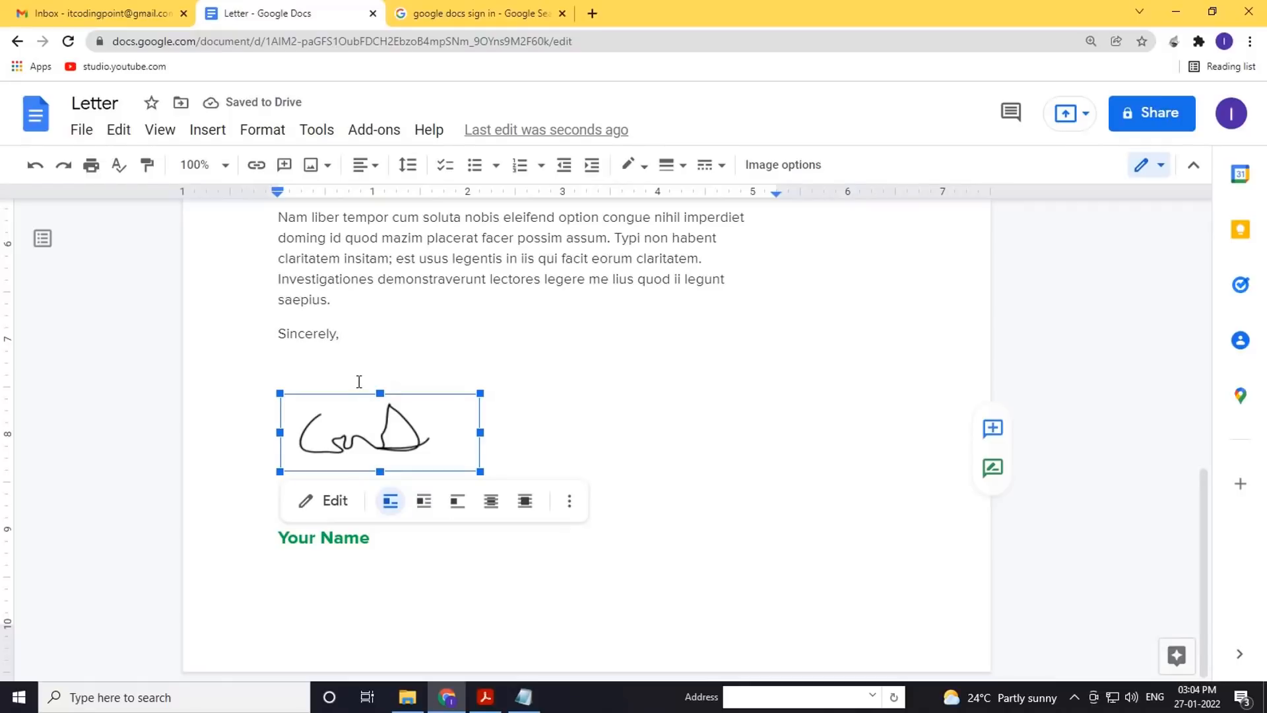
Remove the blank line between "Sincerely," and the drawn signature, and add two blank lines above "Your Name".
click(526, 404)
click(413, 399)
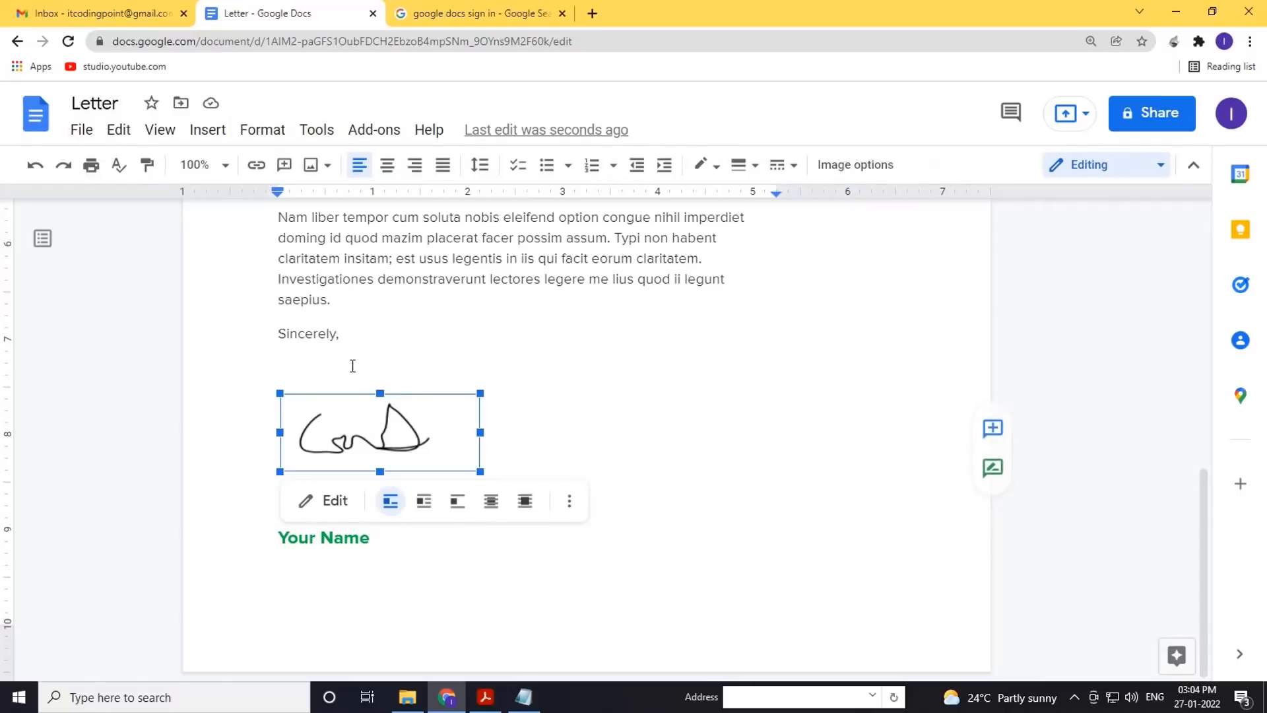
click(352, 366)
key(BackSpace)
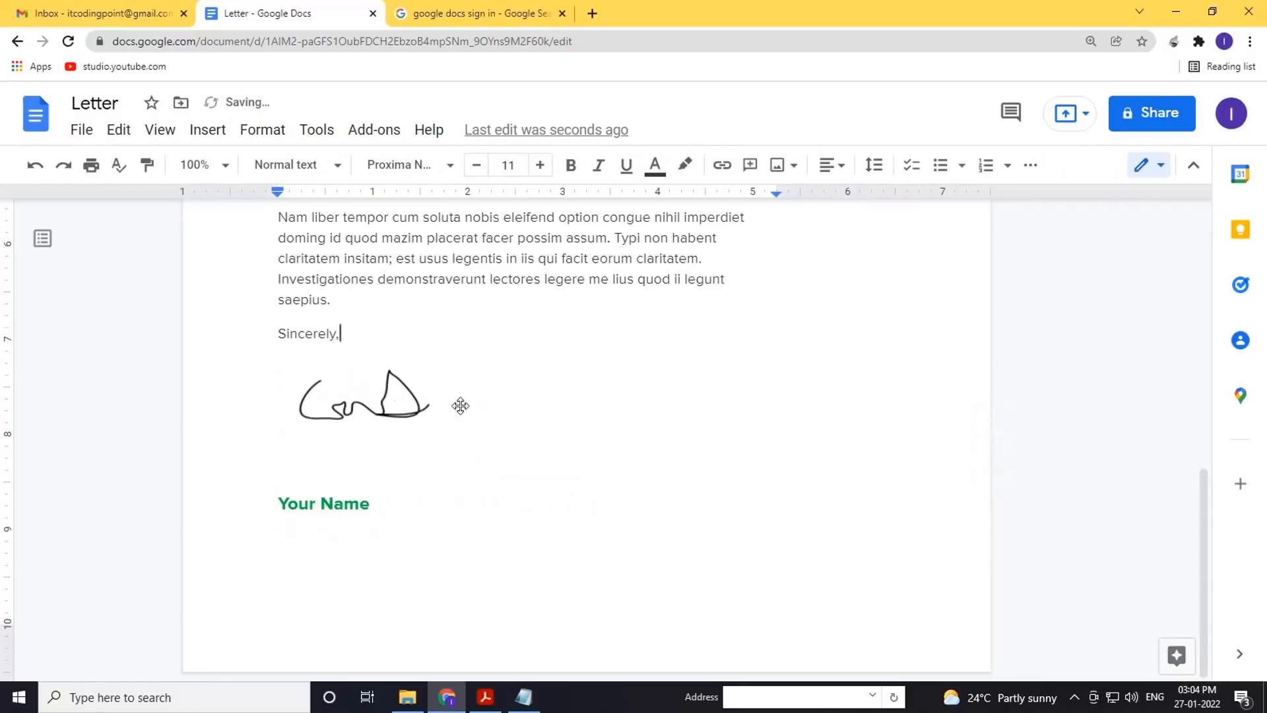
click(283, 501)
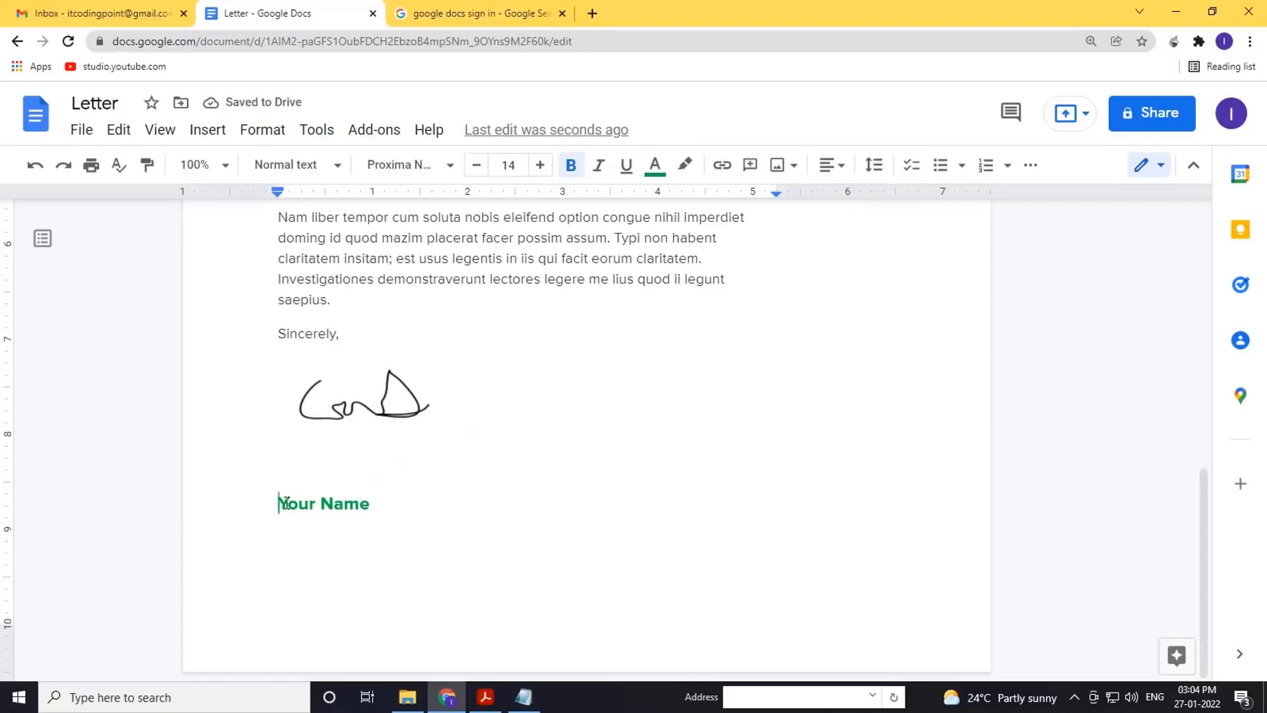
key(Return)
key(Return)
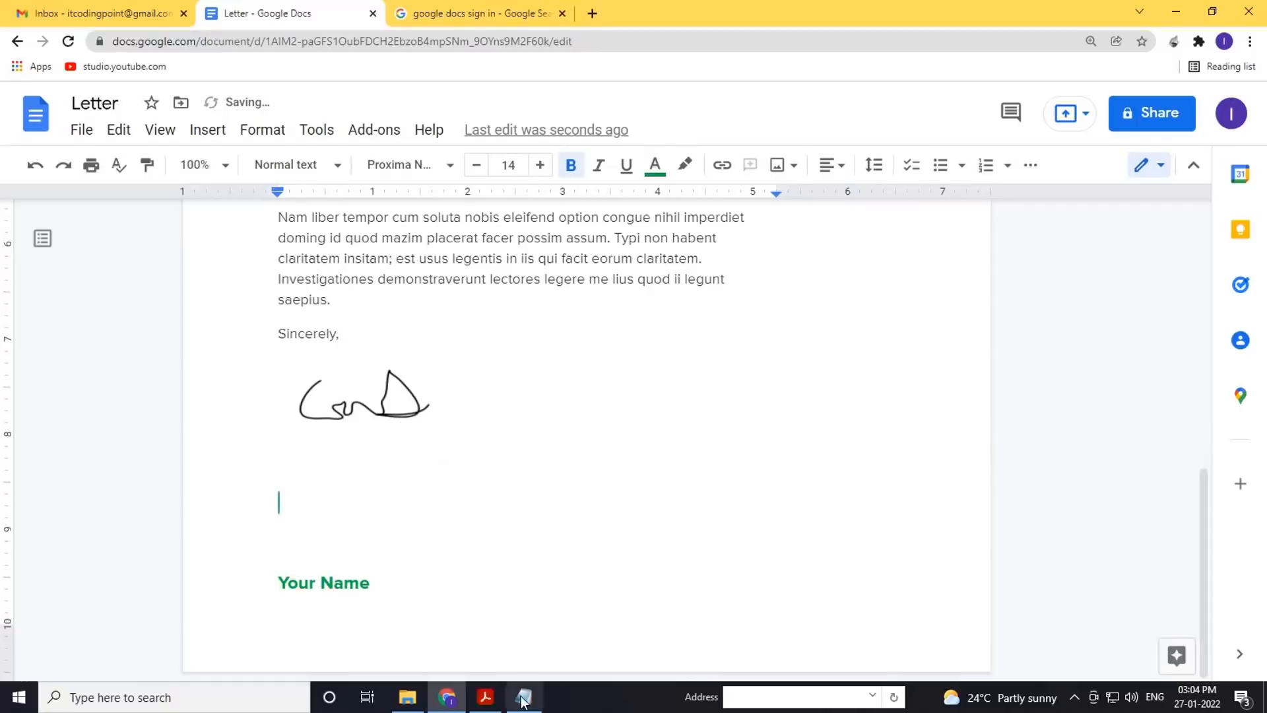
Check the Method #2 steps in the PDF guide for adding a saved PNG signature.
click(485, 696)
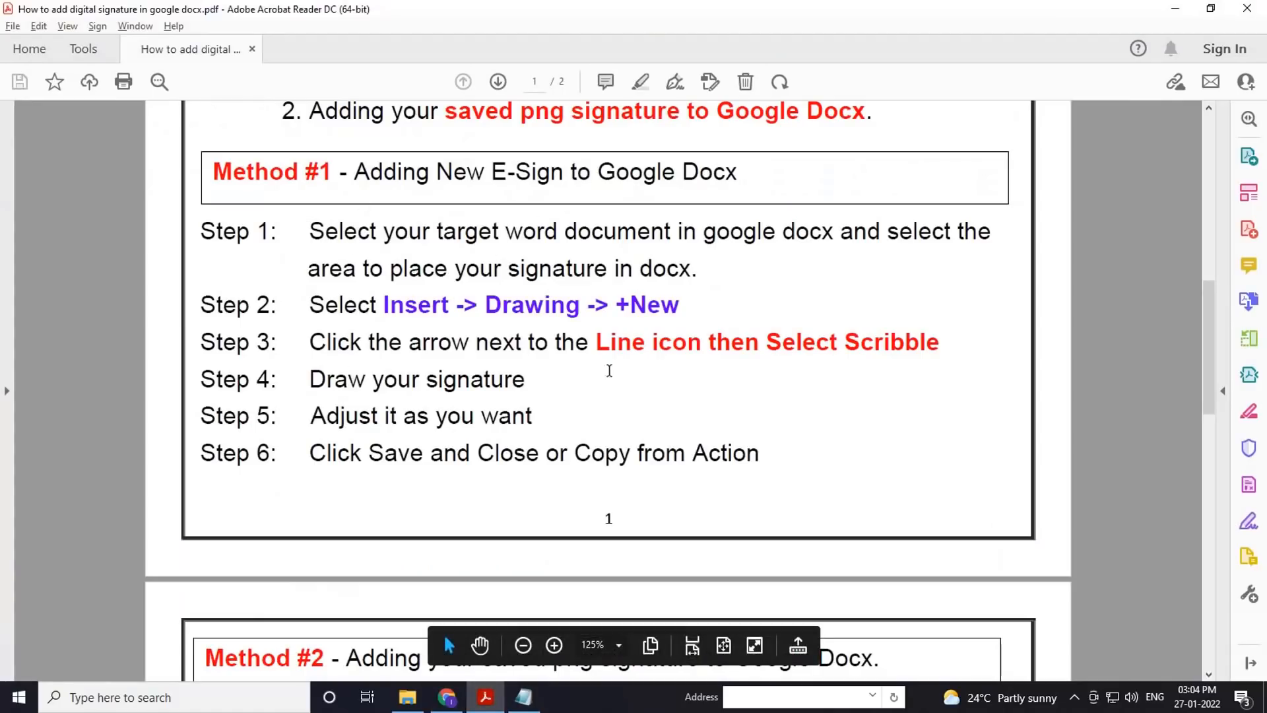
click(525, 698)
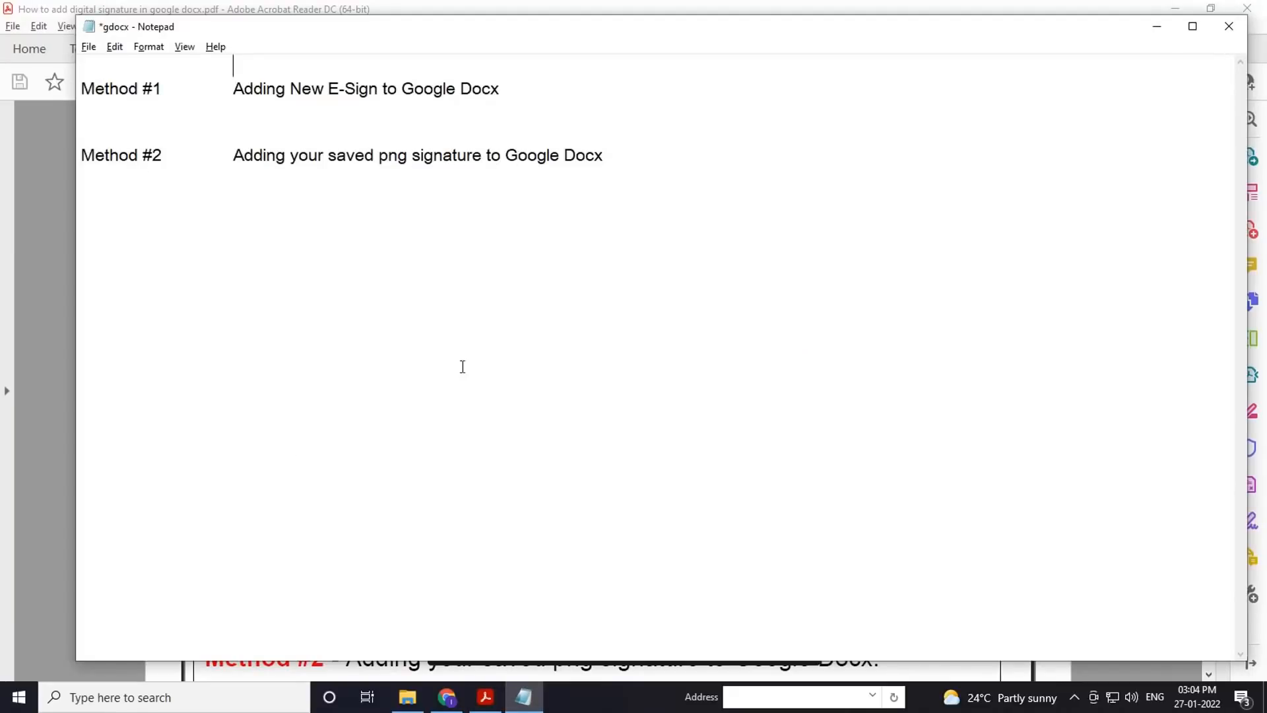
click(447, 697)
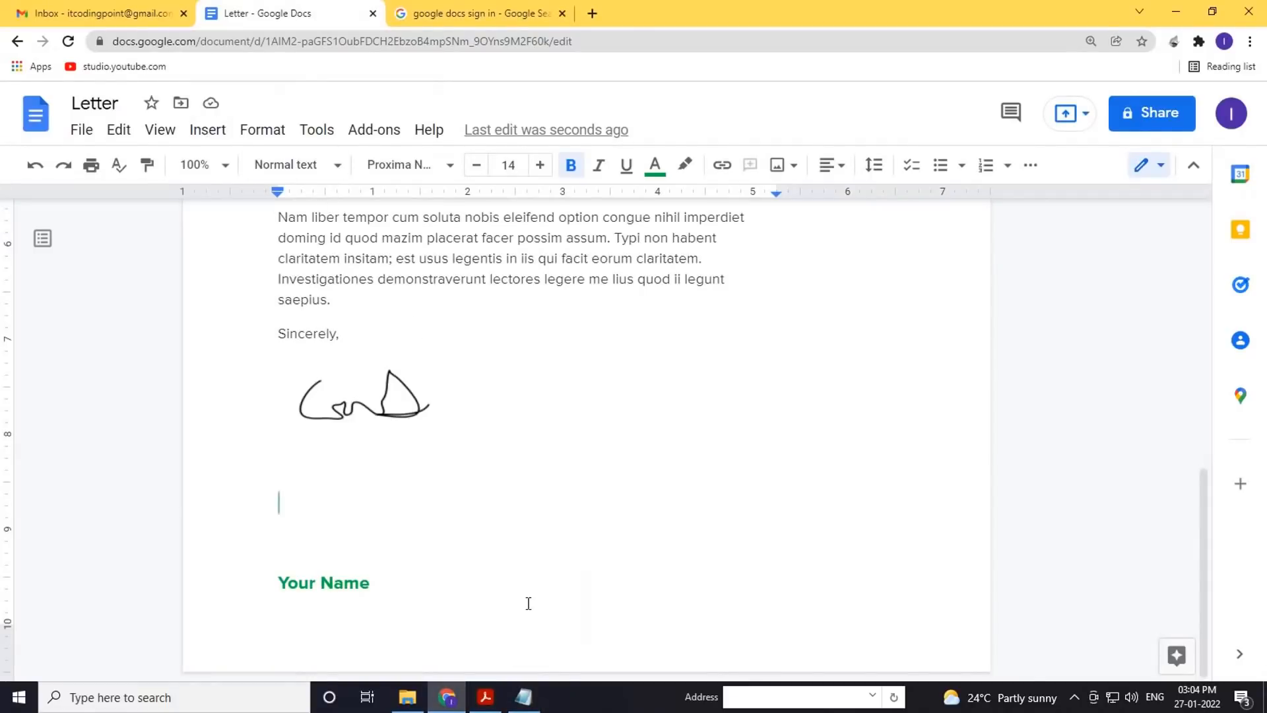
click(485, 697)
scroll(514, 532, down, 10)
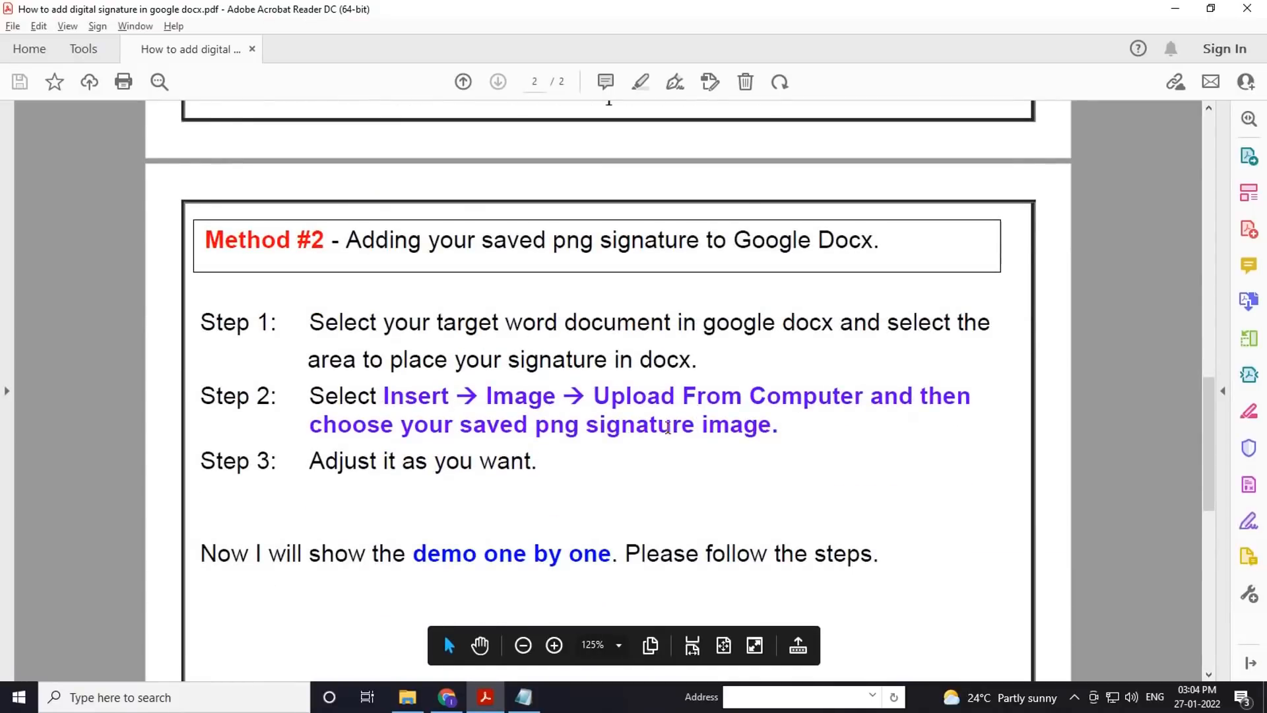
Back in the letter, insert the image Sample 6 from the Desktop's signatures folder above "Your Name".
key(alt+Tab)
click(207, 129)
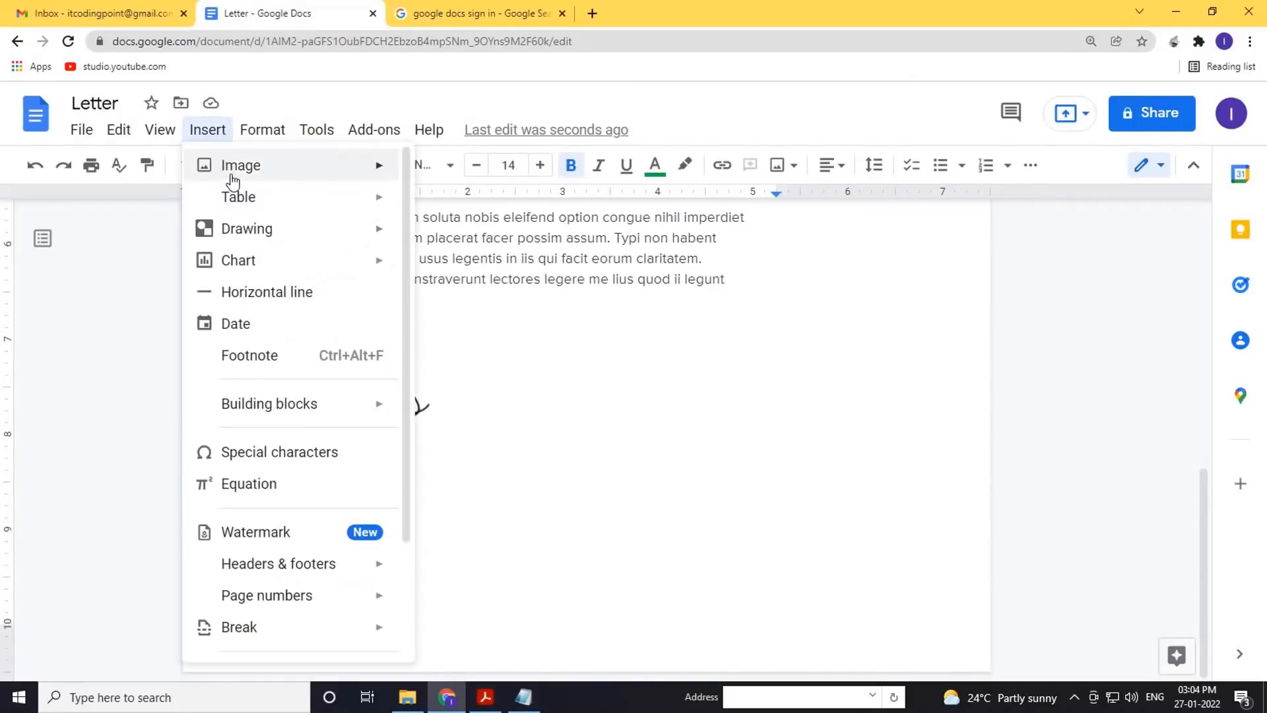
mouse_move(304, 173)
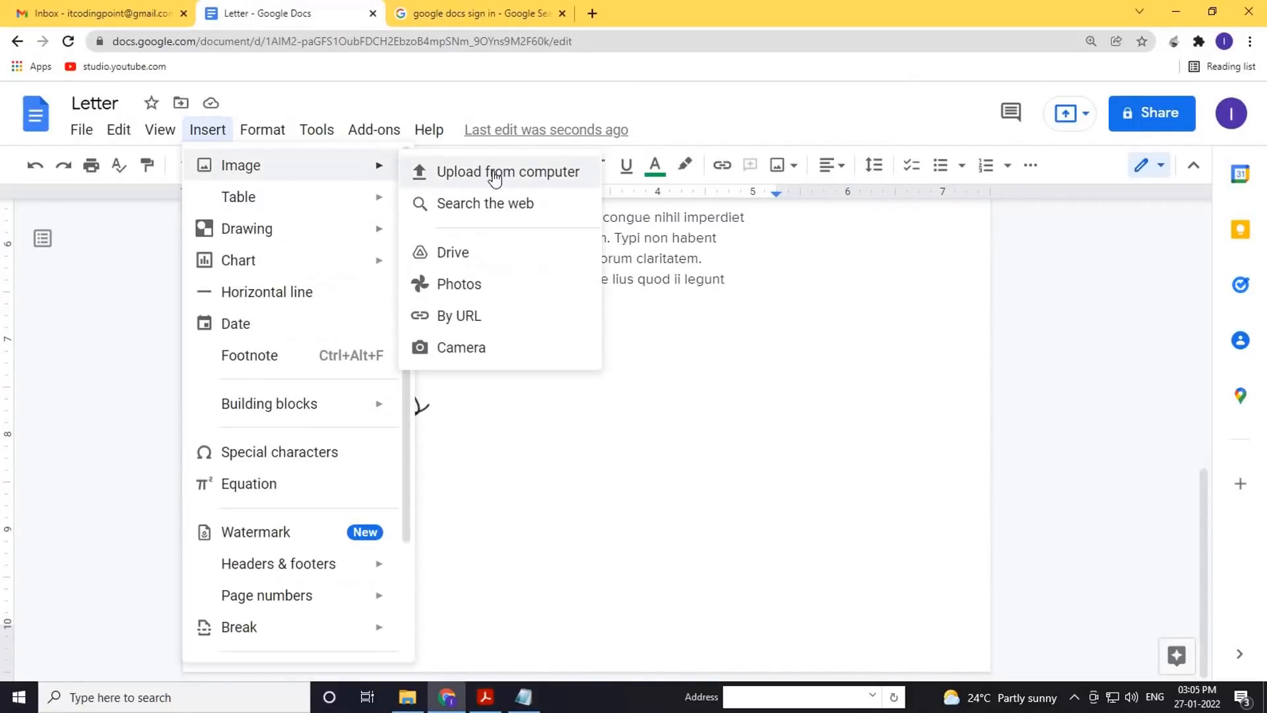
click(518, 173)
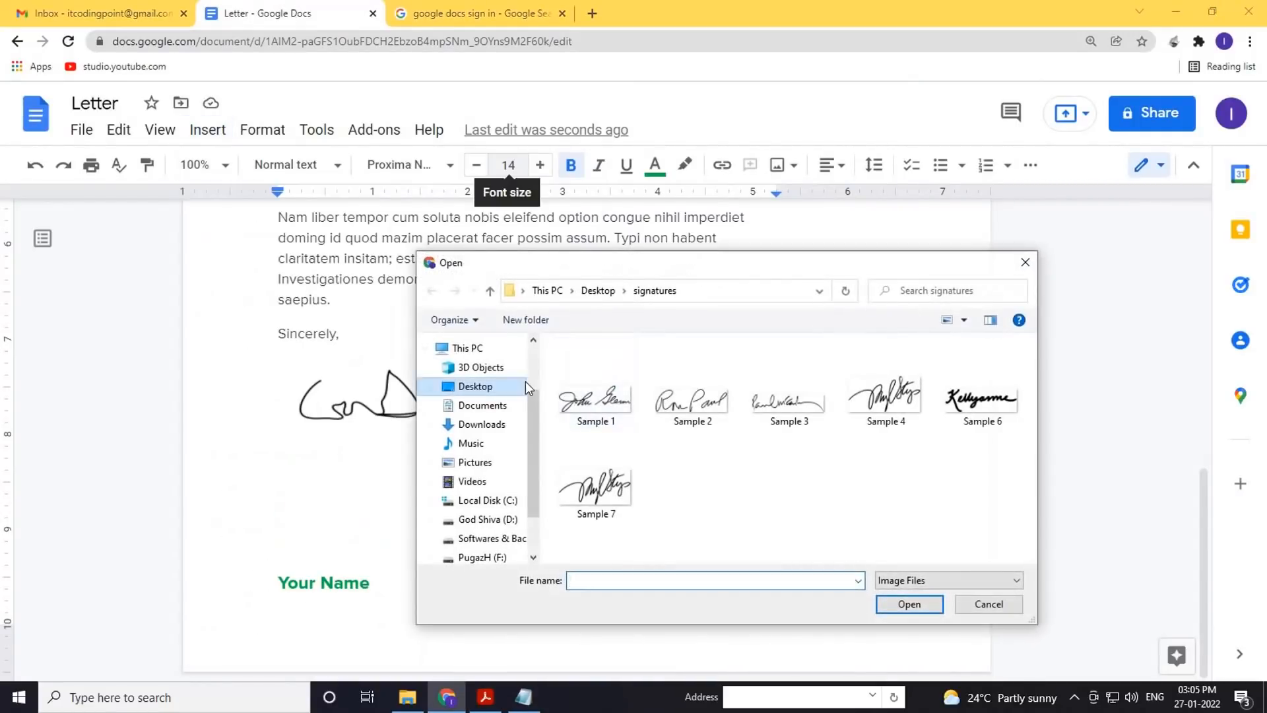
click(596, 290)
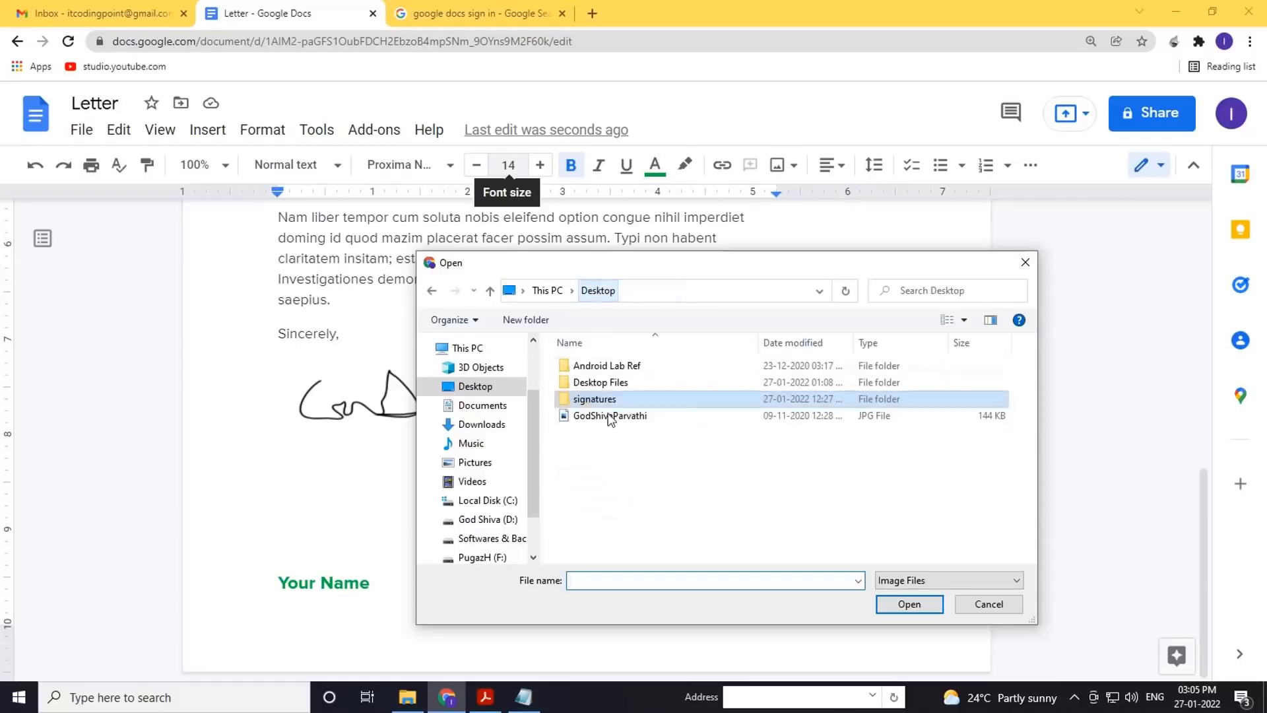
double_click(599, 400)
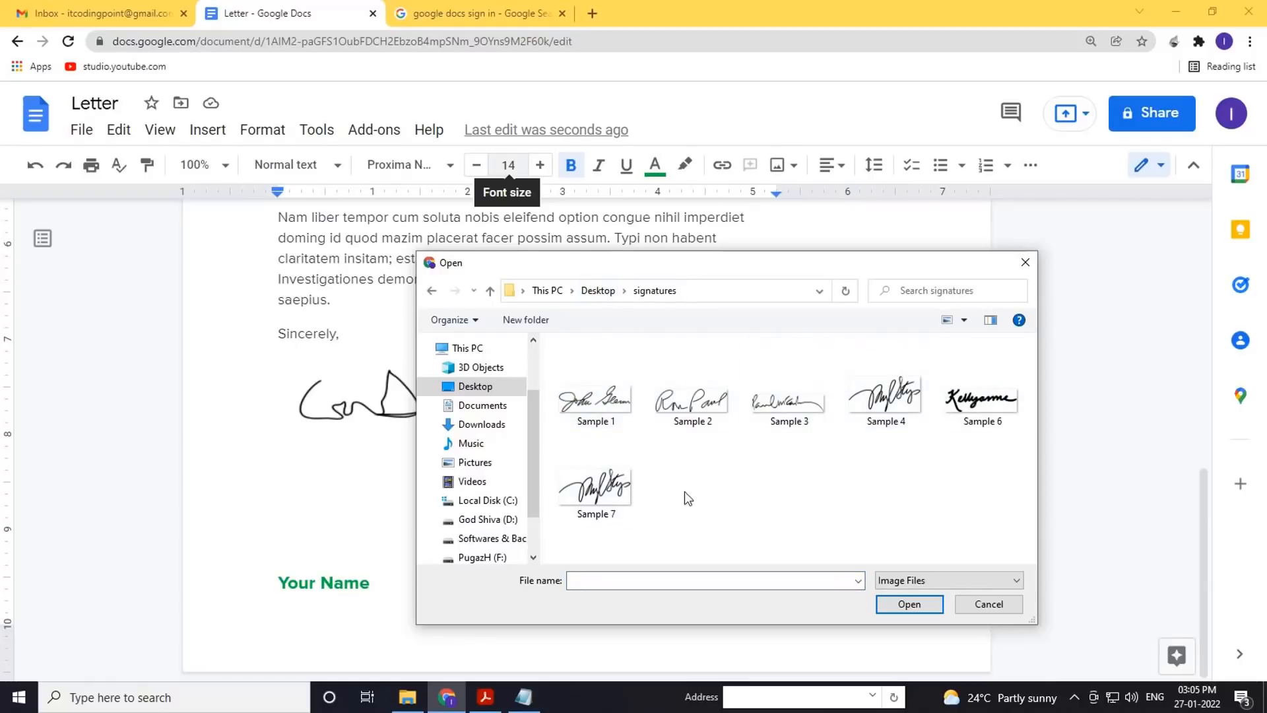
click(970, 419)
click(909, 604)
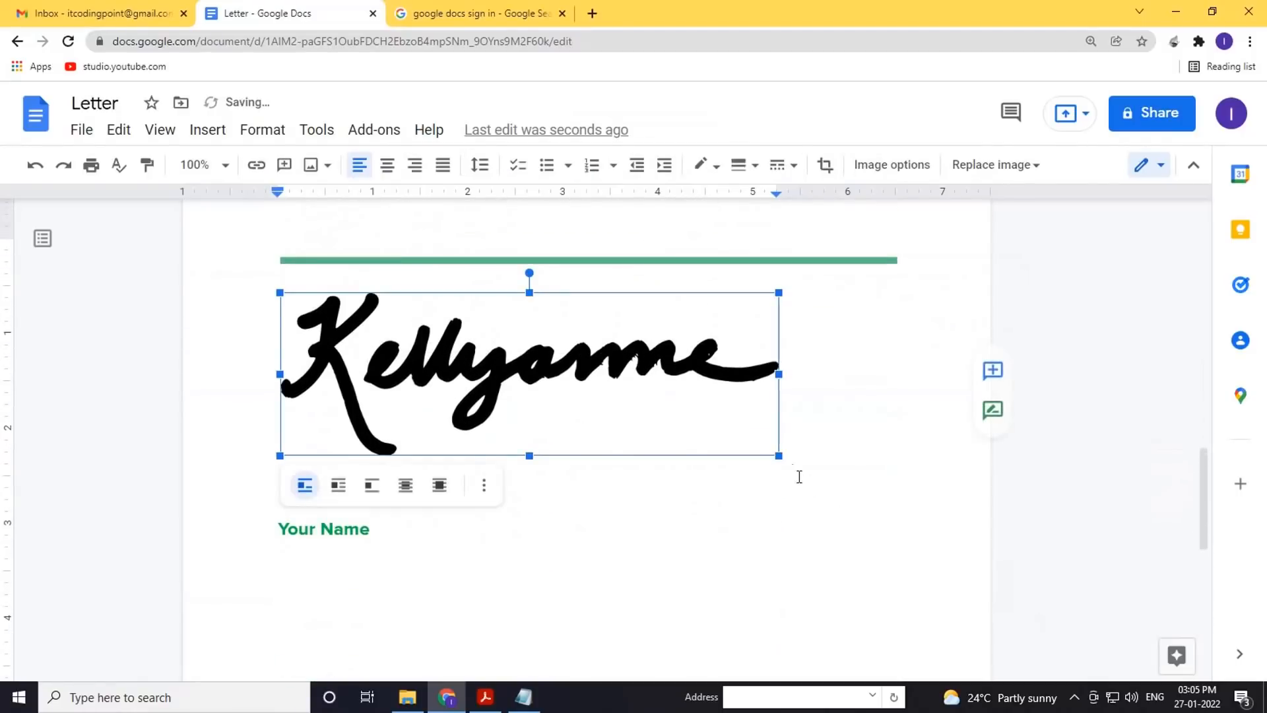
Shrink the inserted signature image to about 2.6 inches wide and remove the blank line above it.
drag(779, 454, 581, 389)
scroll(540, 422, up, 7)
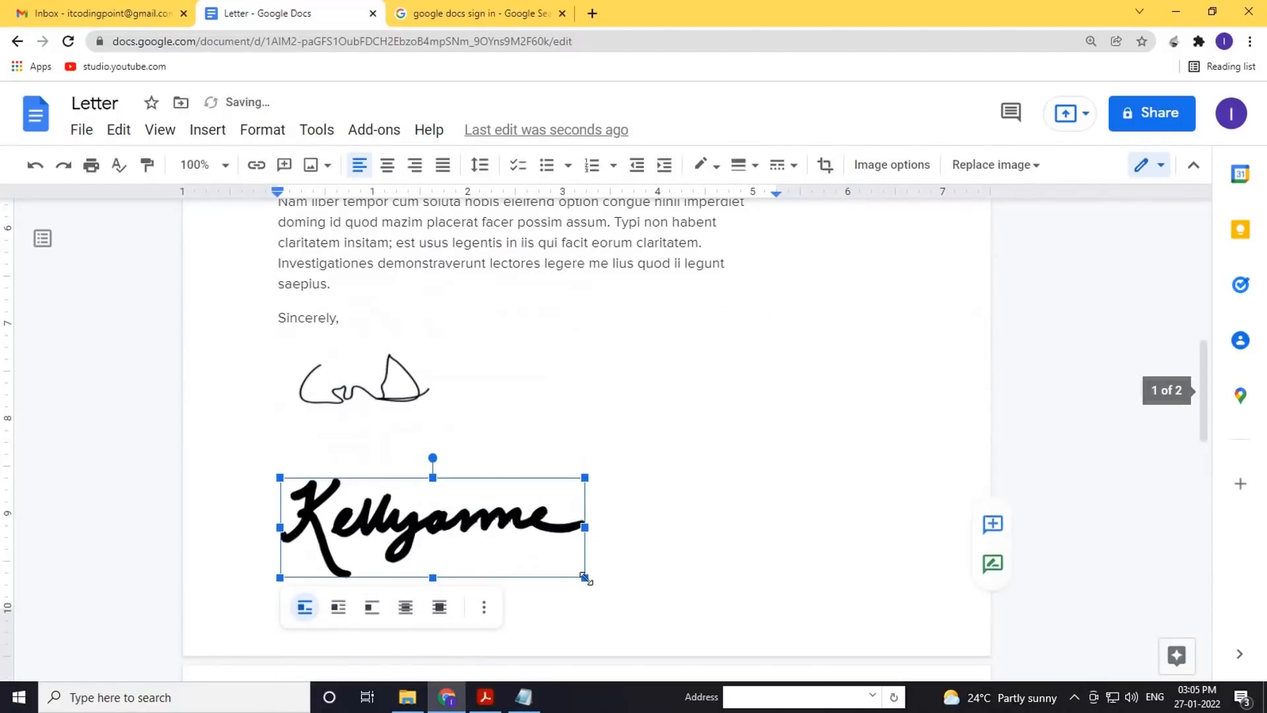
drag(586, 577, 526, 559)
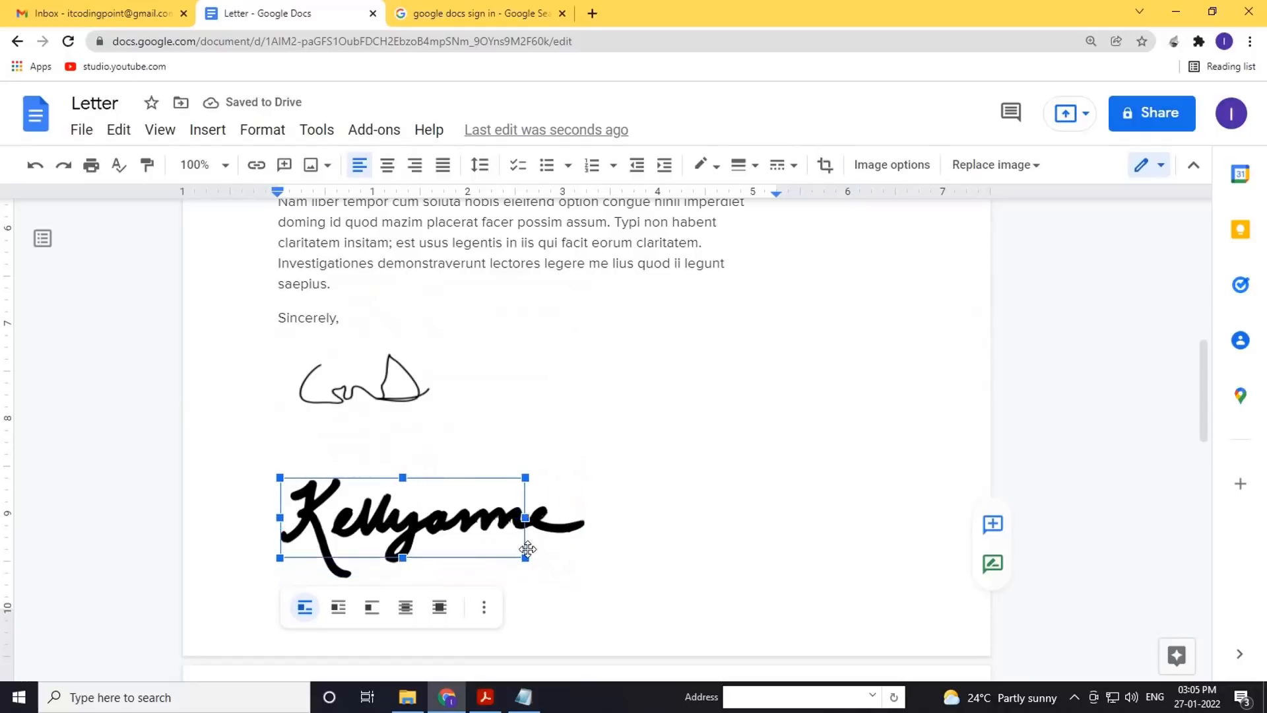
click(361, 461)
key(BackSpace)
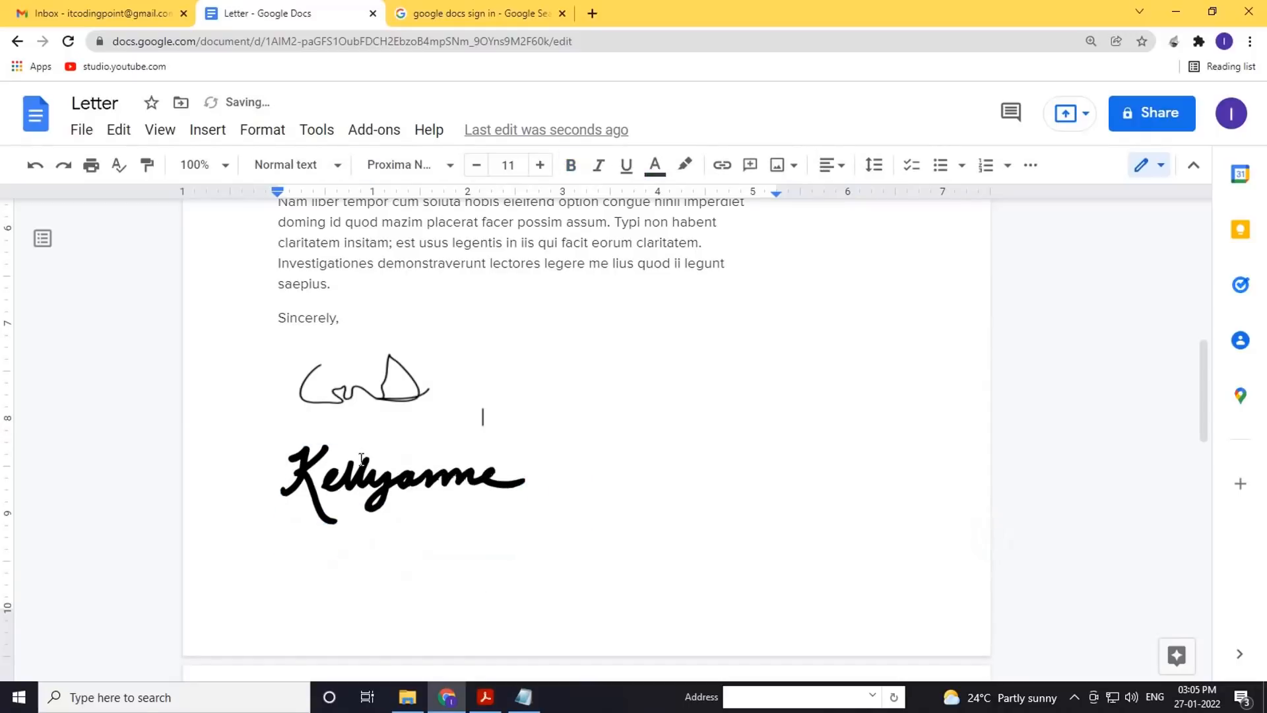
click(420, 477)
click(515, 415)
scroll(510, 409, up, 4)
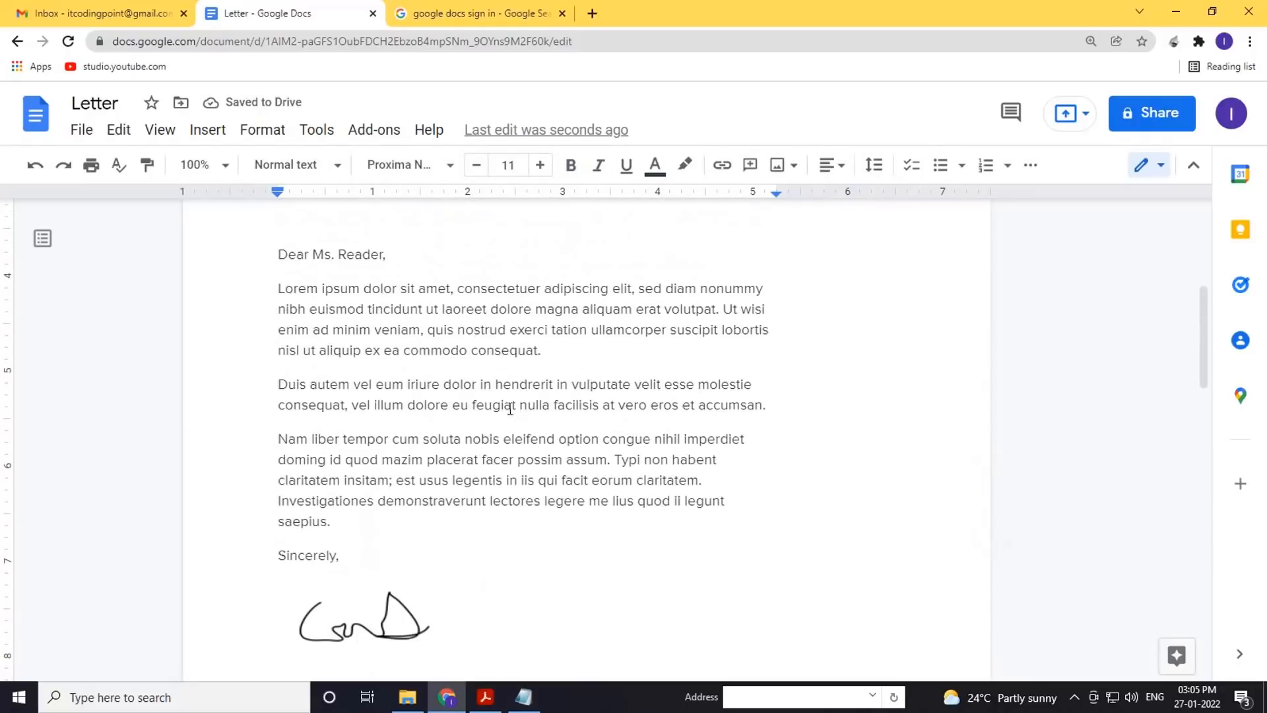
In Notepad, add below Method #2: "Thats all. If you want to save the file, you can save either word or PDF. Now I will show it".
click(524, 697)
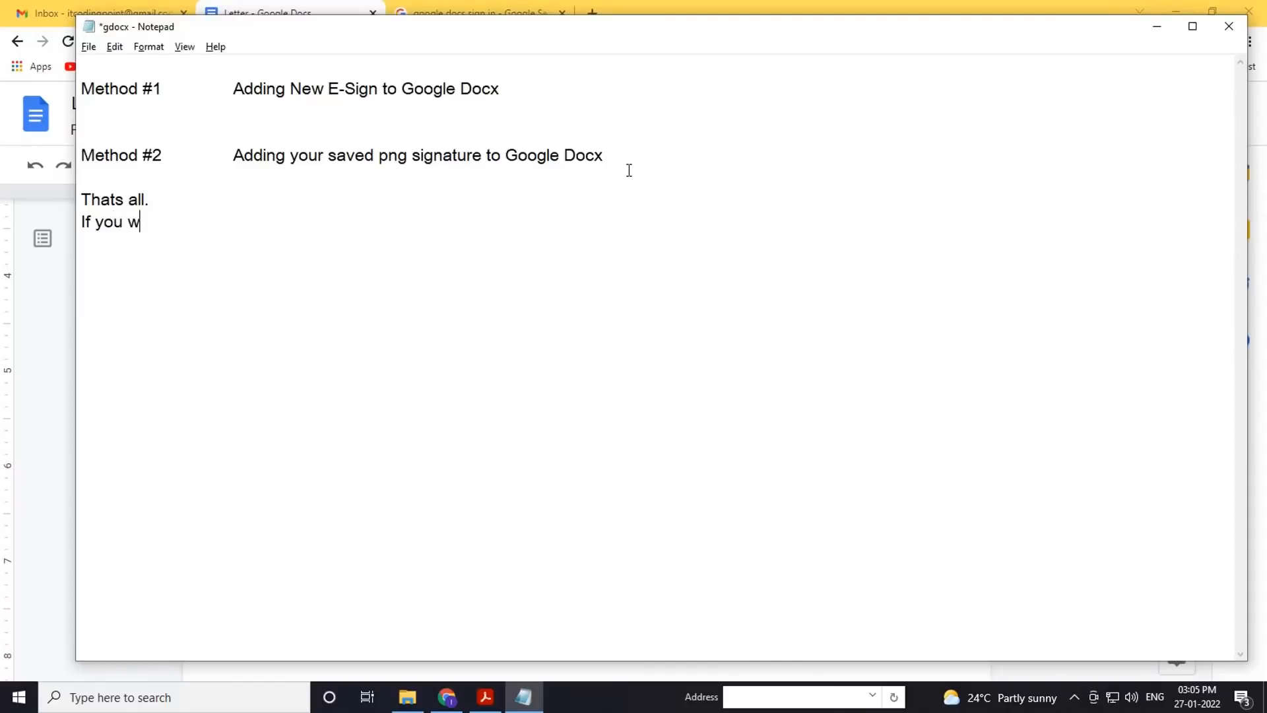
text(ant to save the )
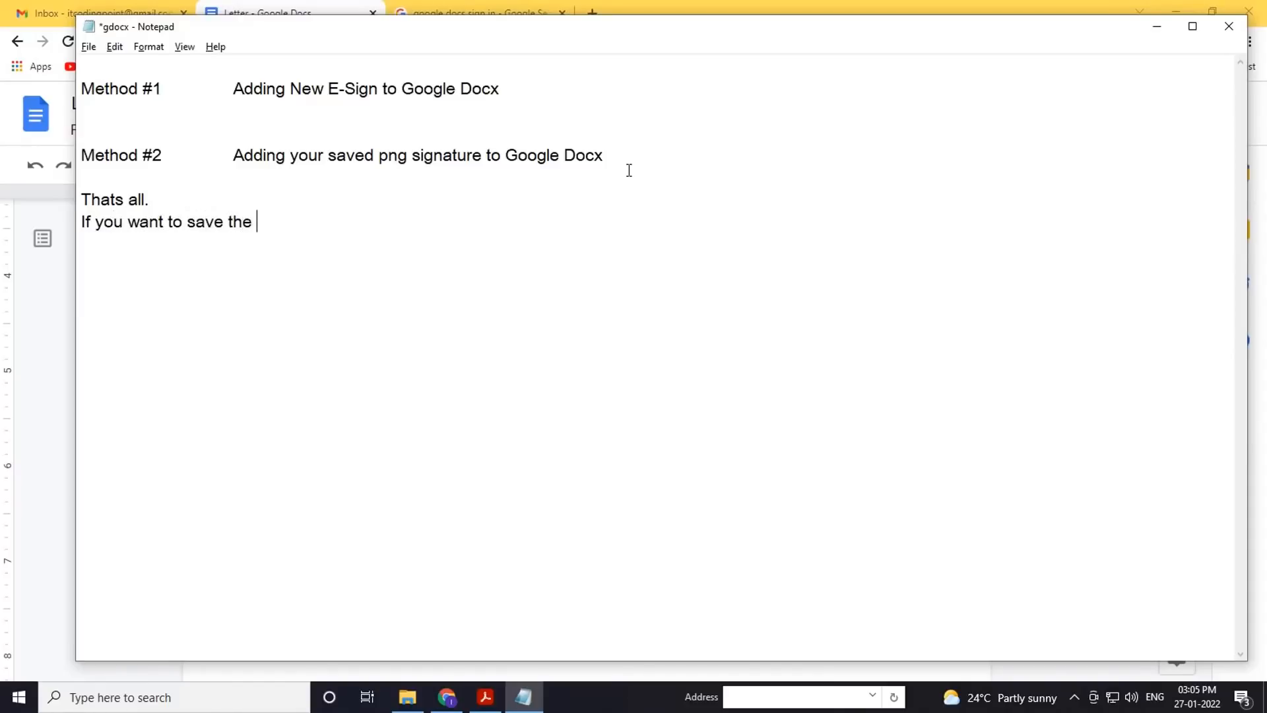
text(file, you can )
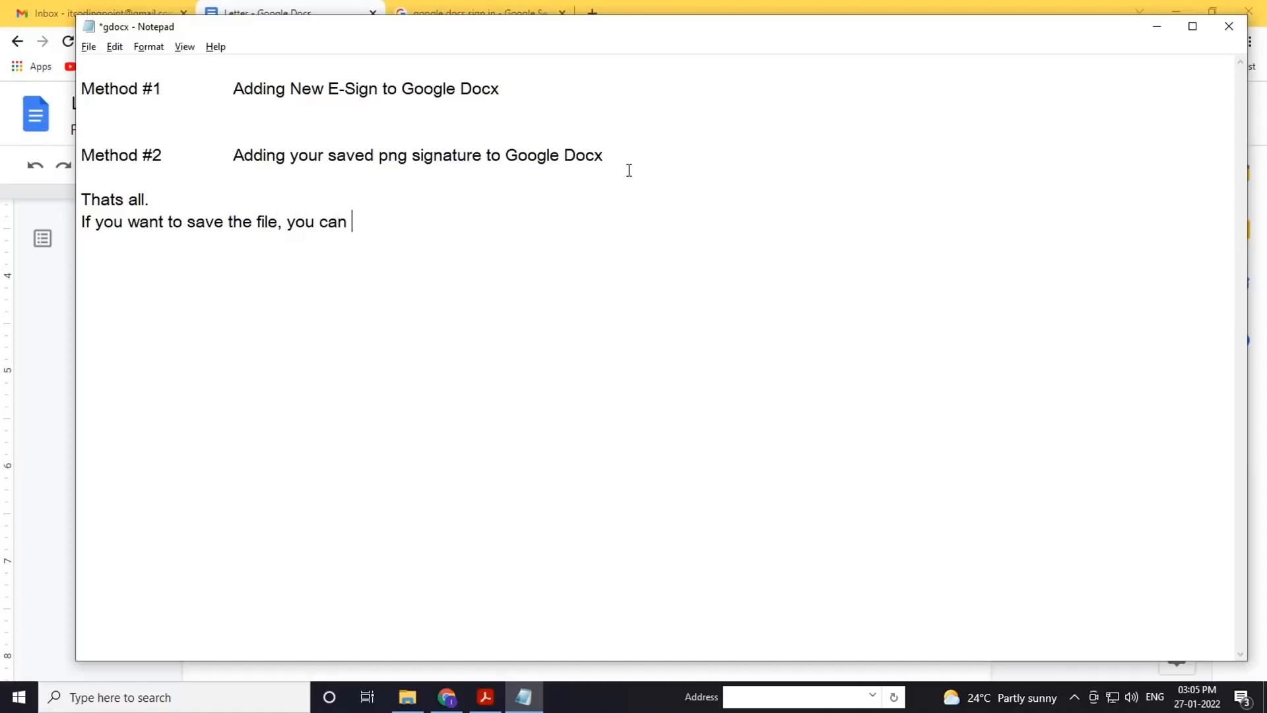
text(save either word or)
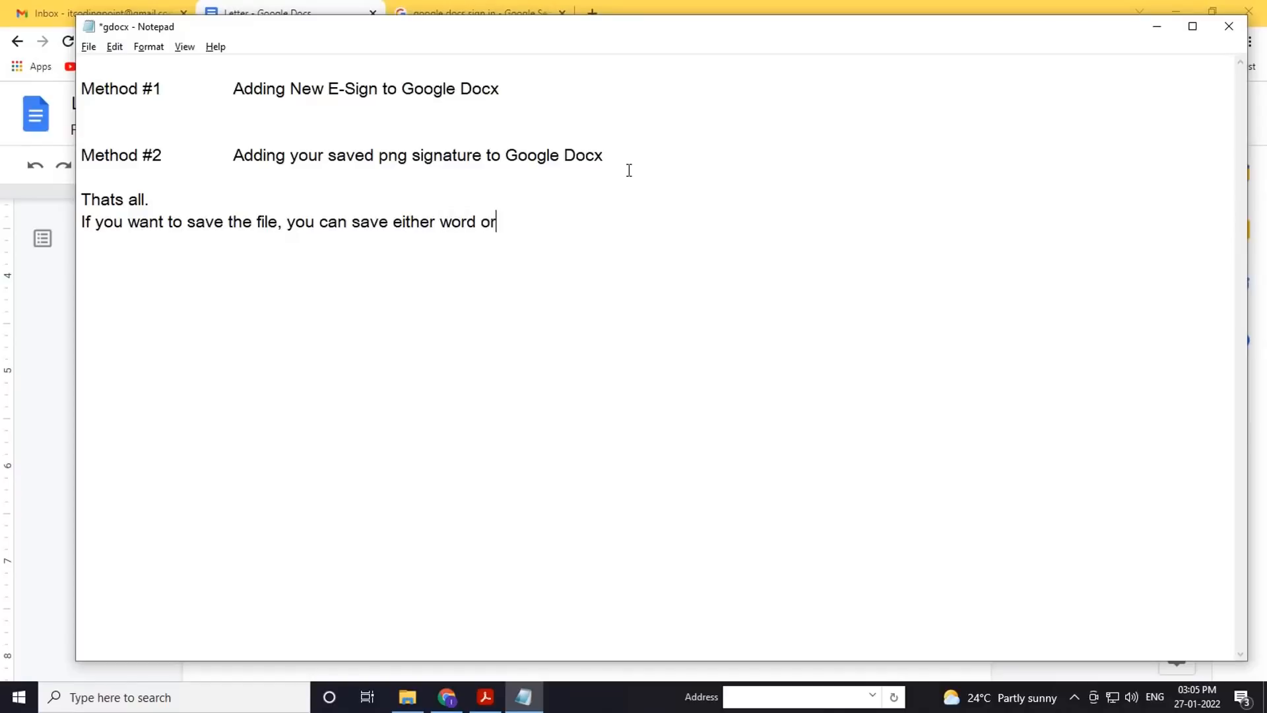
text( PDF)
text(Now )
text(I ll show it)
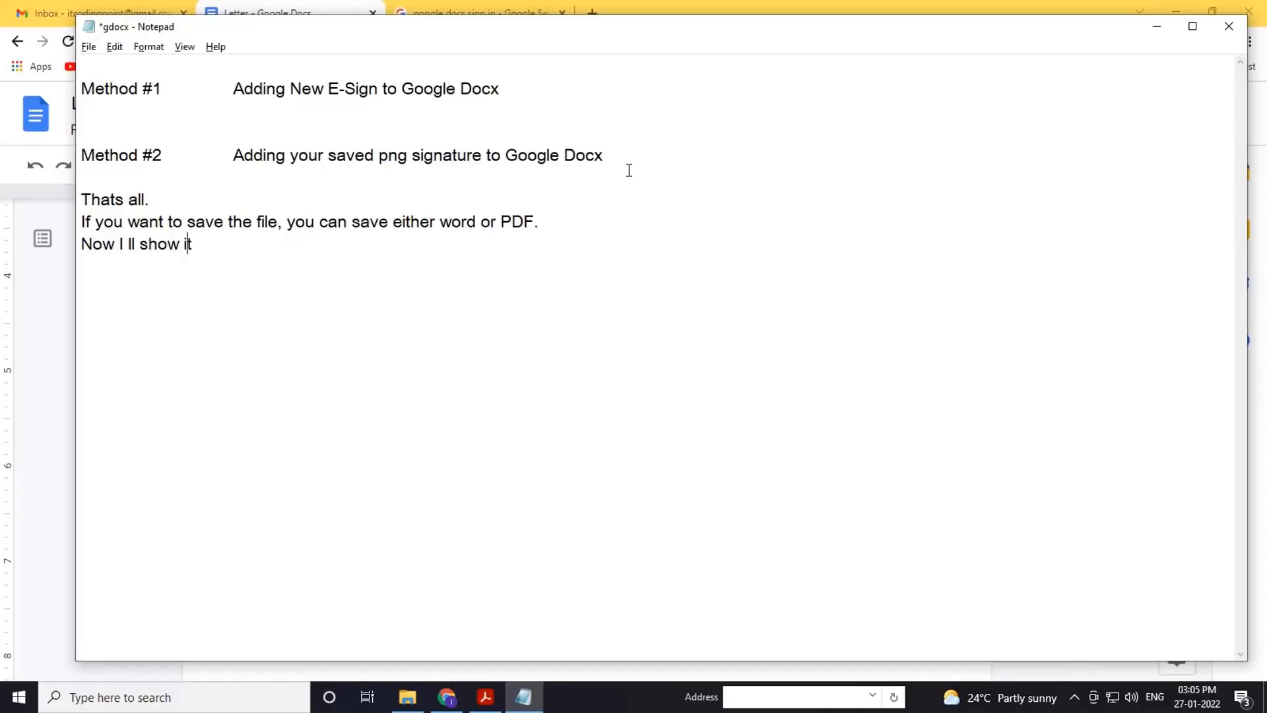
text(wi)
key(Delete)
click(209, 245)
Switch back to Google Docs and download the signed letter as a PDF named Letter to the Desktop.
key(alt+Tab)
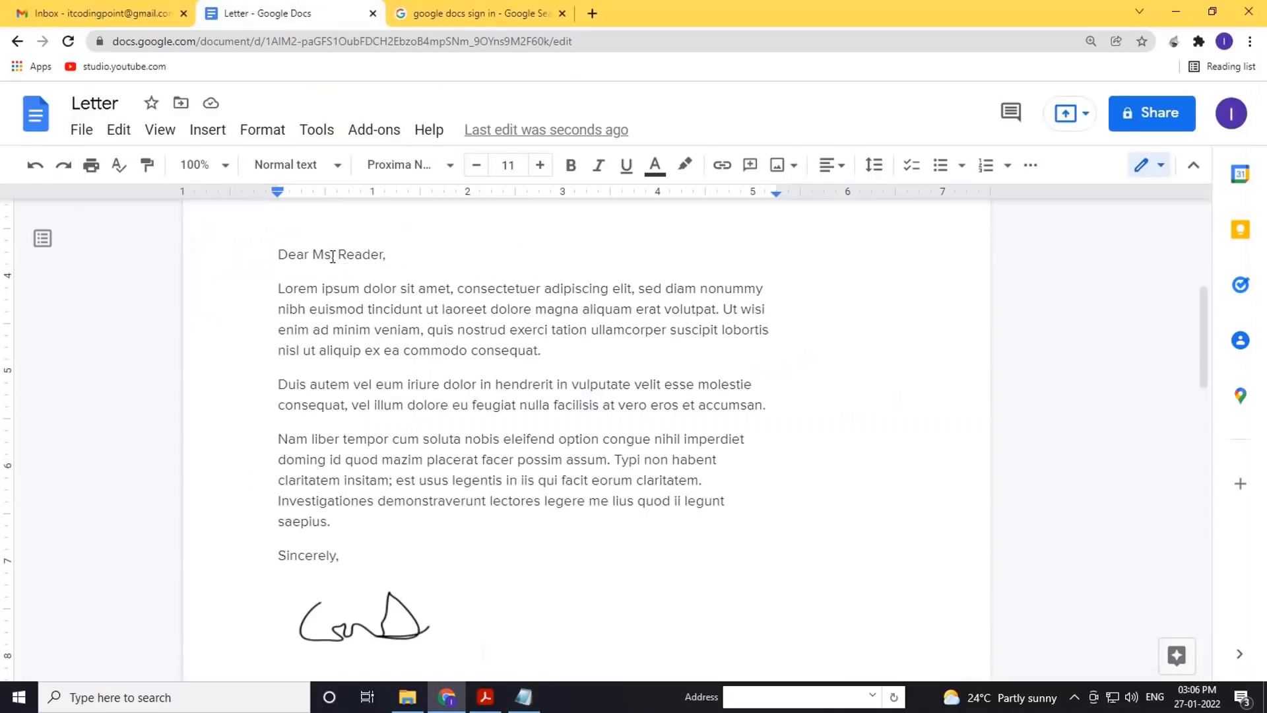
click(82, 129)
mouse_move(200, 359)
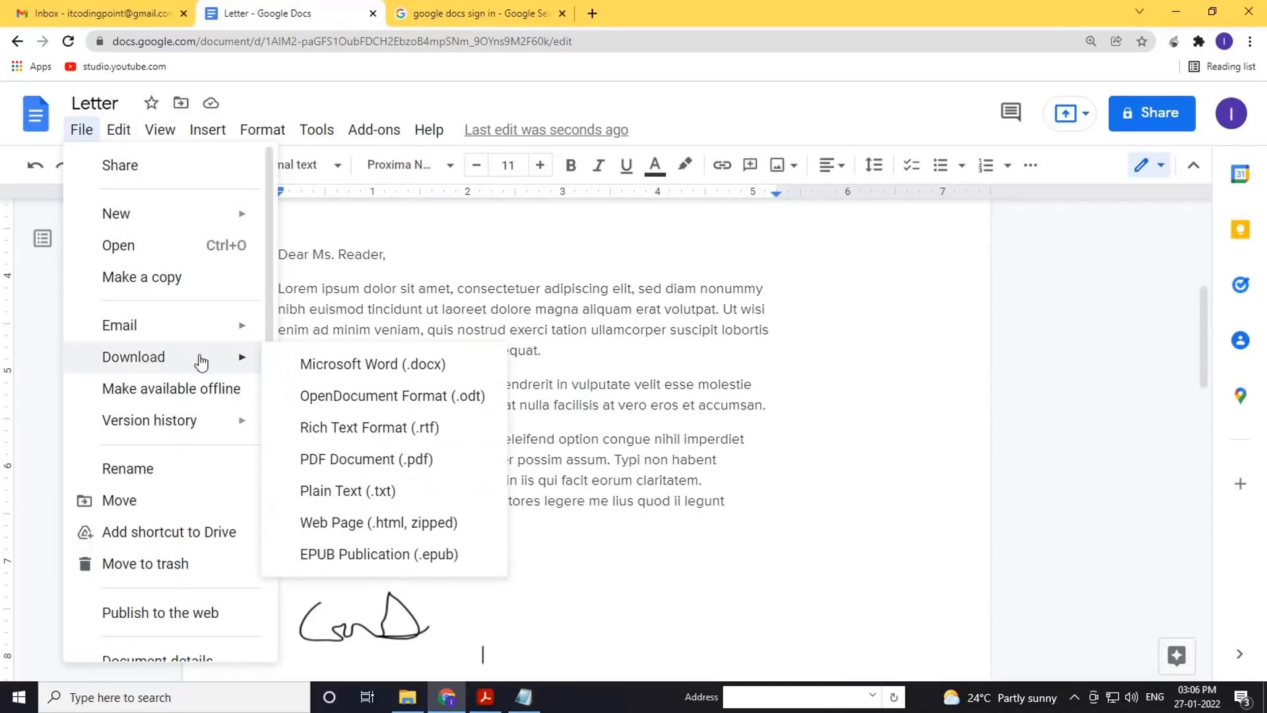
click(317, 460)
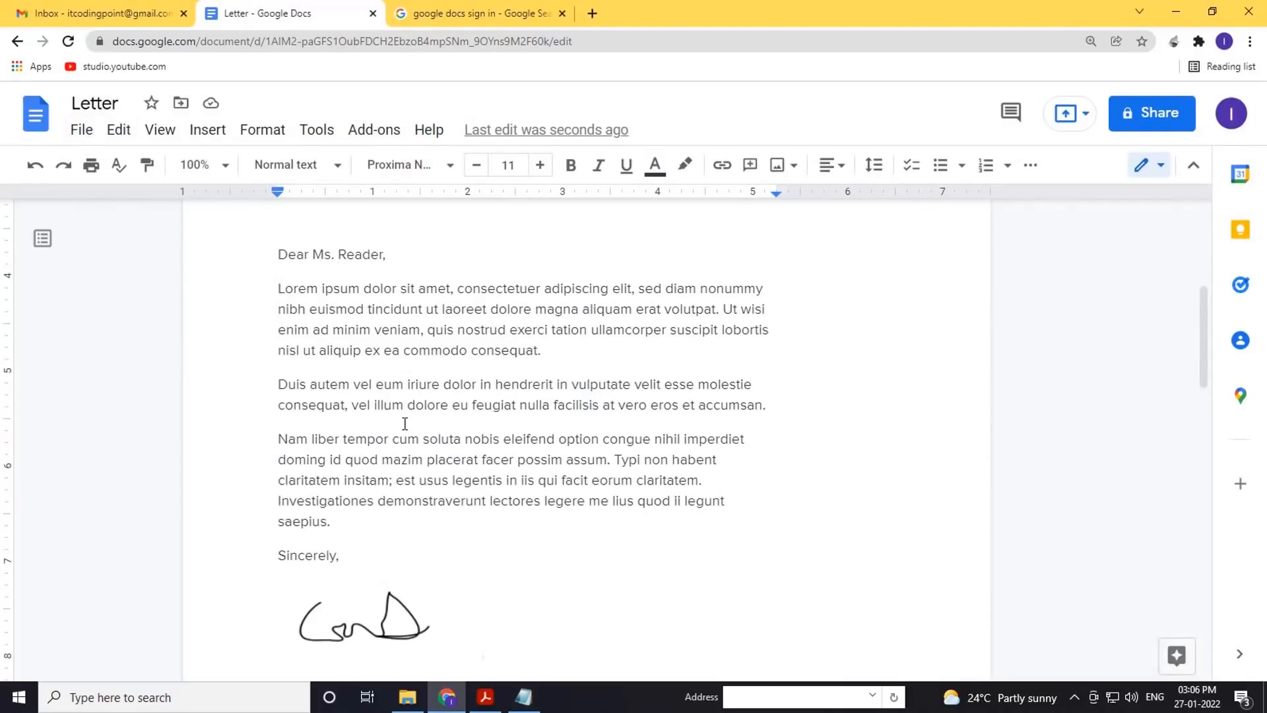
scroll(404, 423, down, 5)
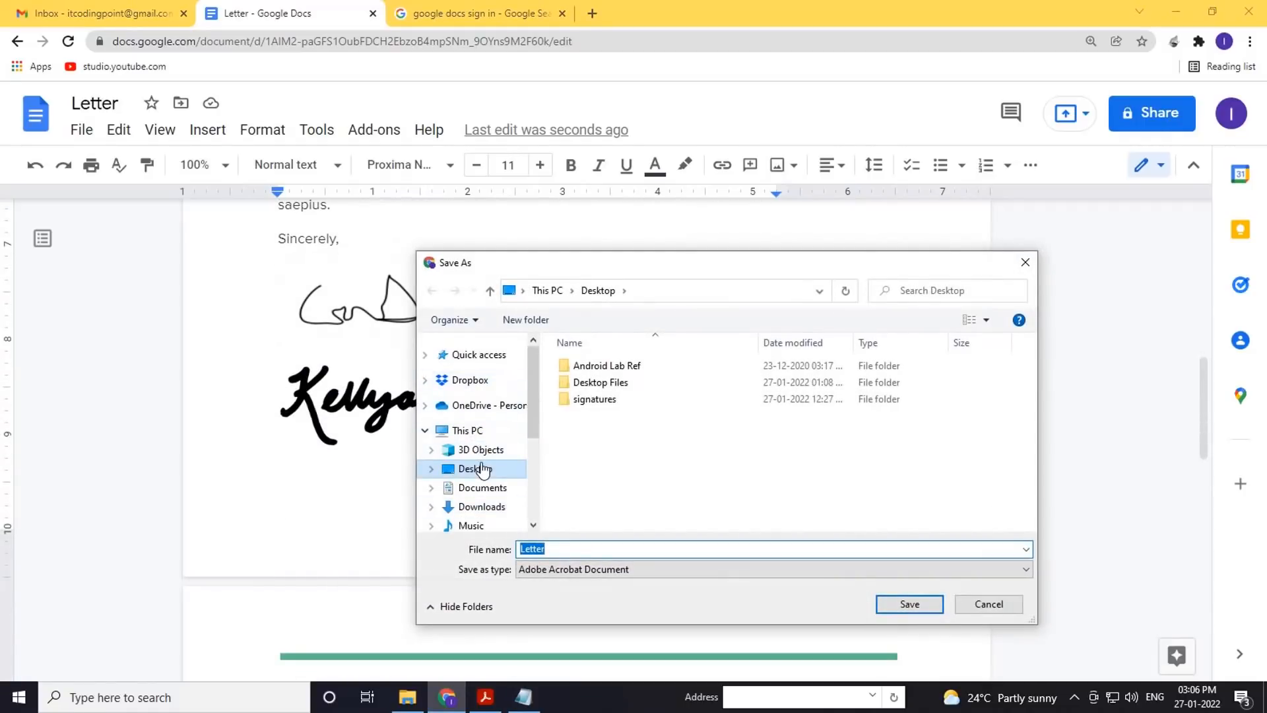
click(635, 553)
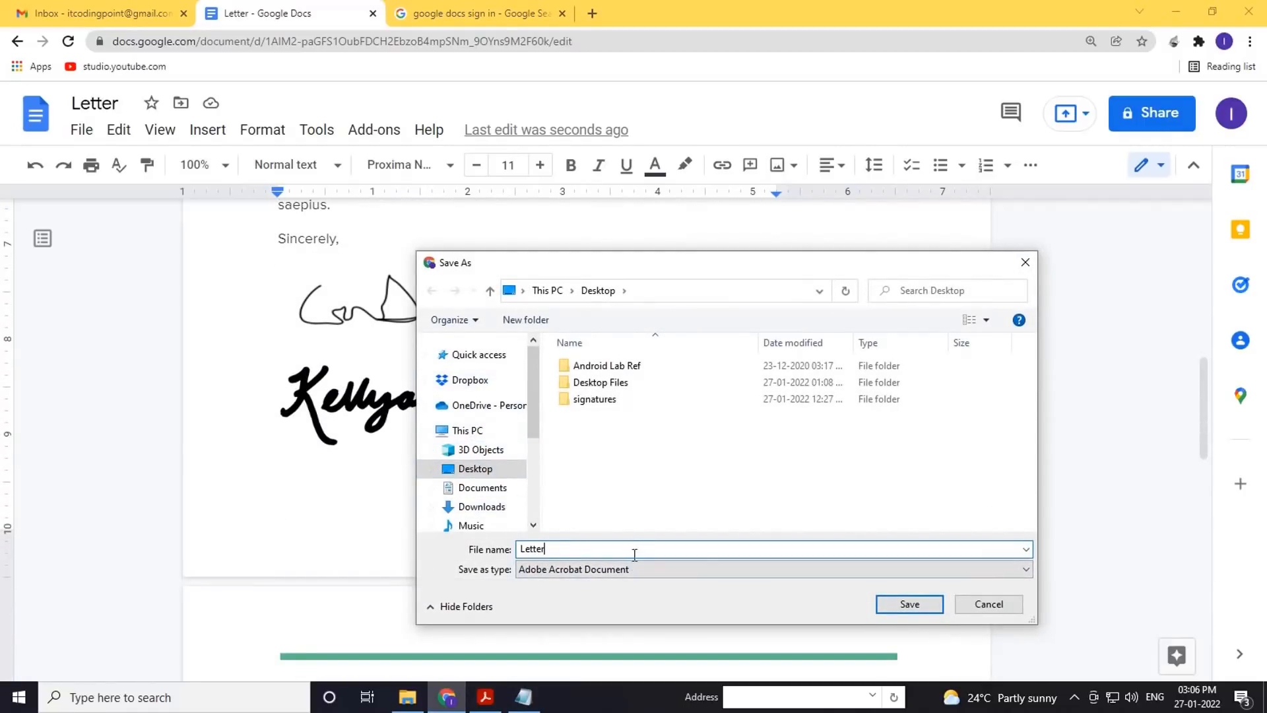
click(917, 611)
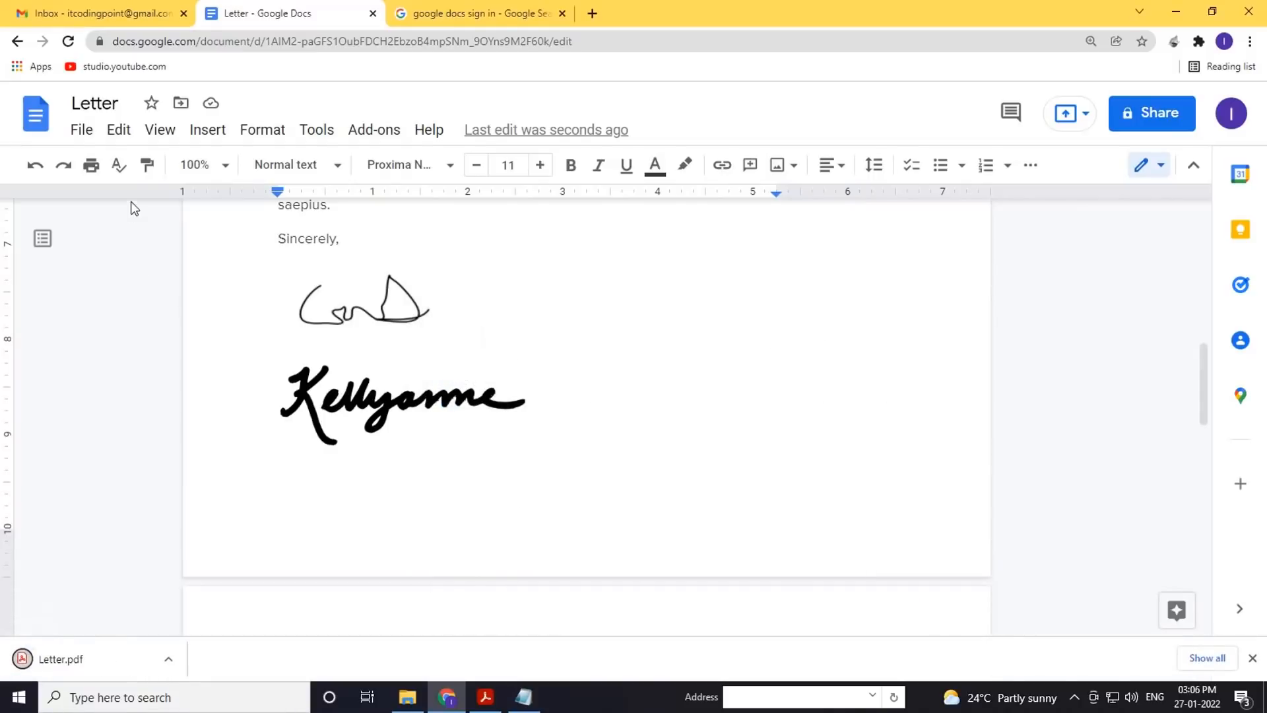
Download the signed letter as a Microsoft Word document named Letter to the Desktop.
click(91, 137)
mouse_move(161, 363)
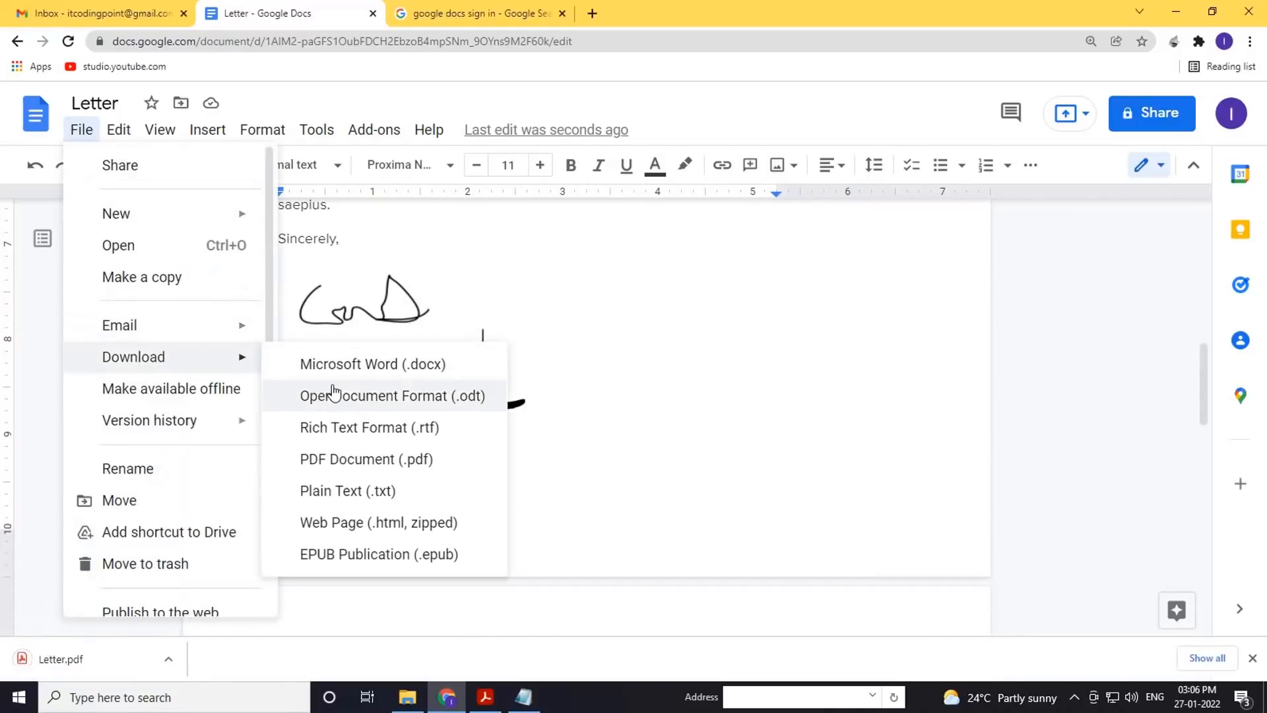
click(391, 381)
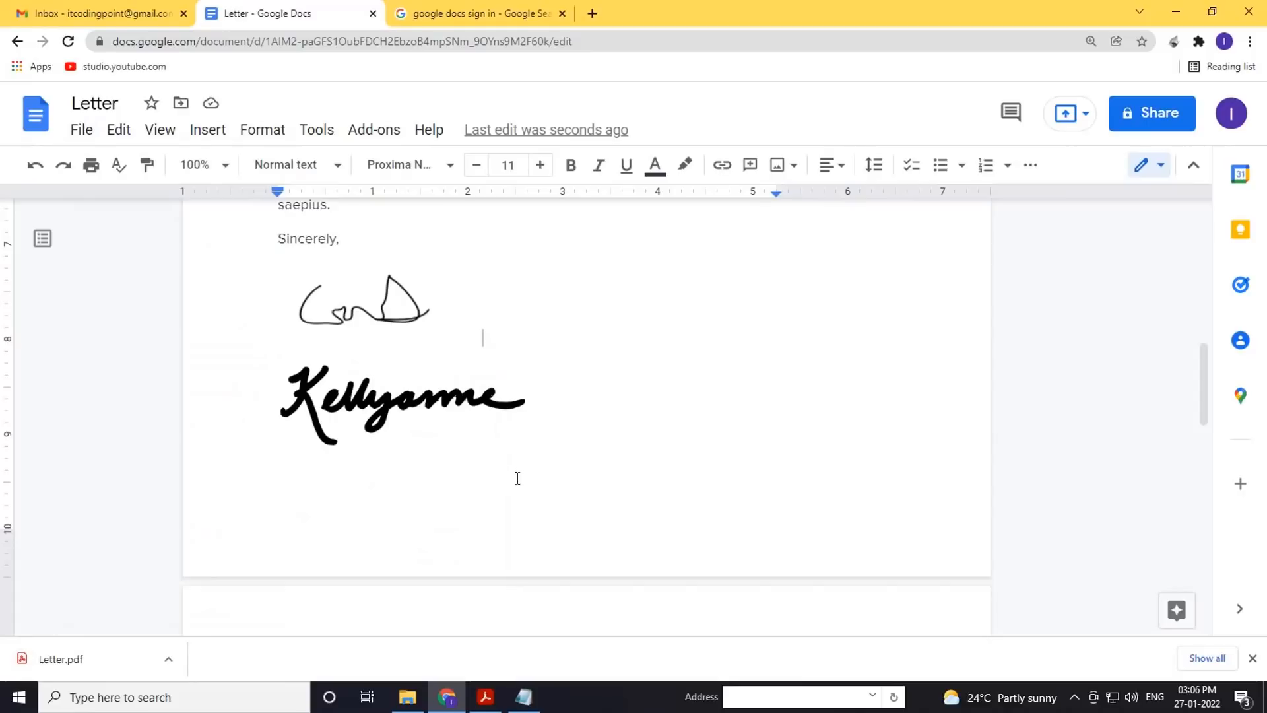
click(909, 604)
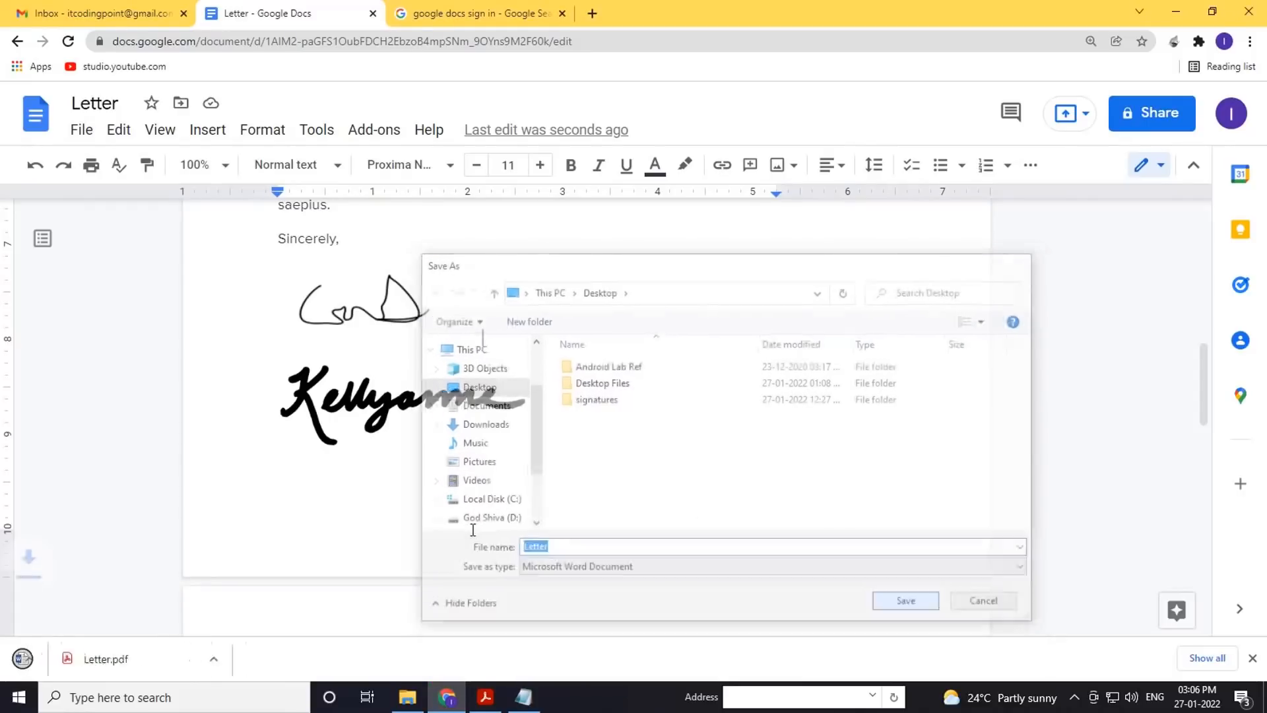
Open the Letter PDF from the Desktop in Acrobat Reader, examine the signatures below "Sincerely," and minimize the window.
key(super+d)
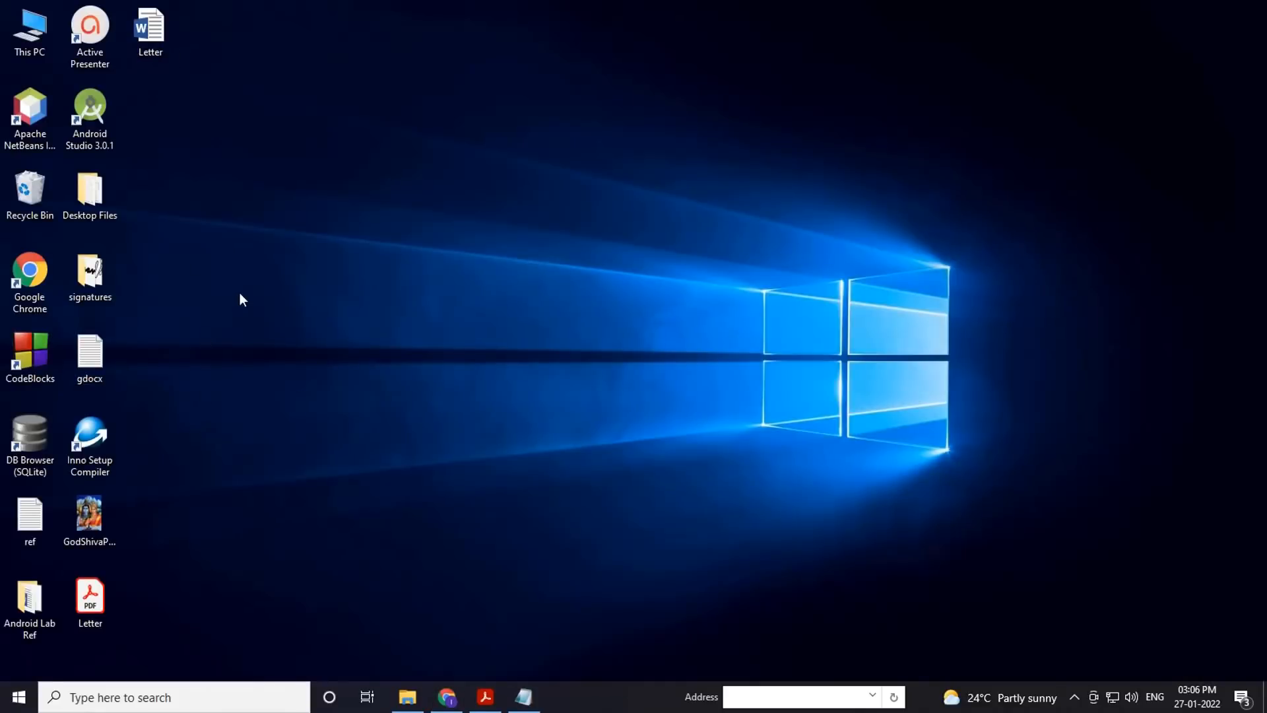
double_click(101, 578)
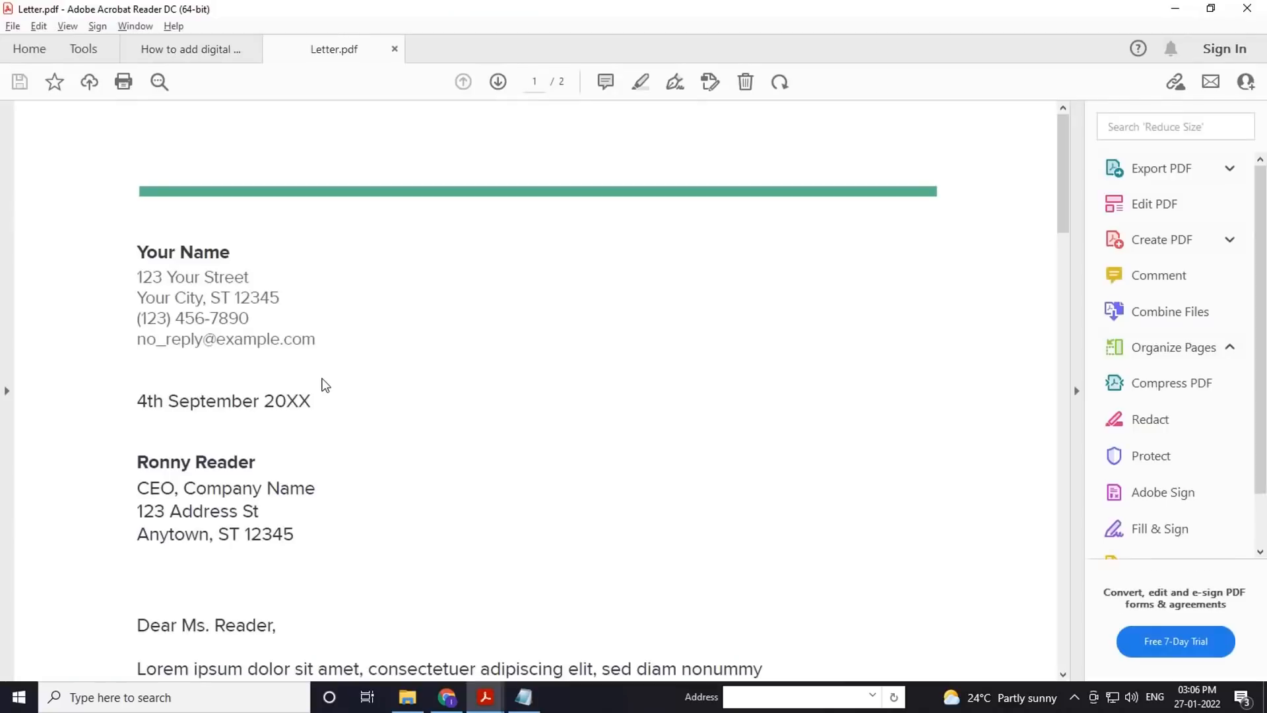
scroll(278, 331, down, 10)
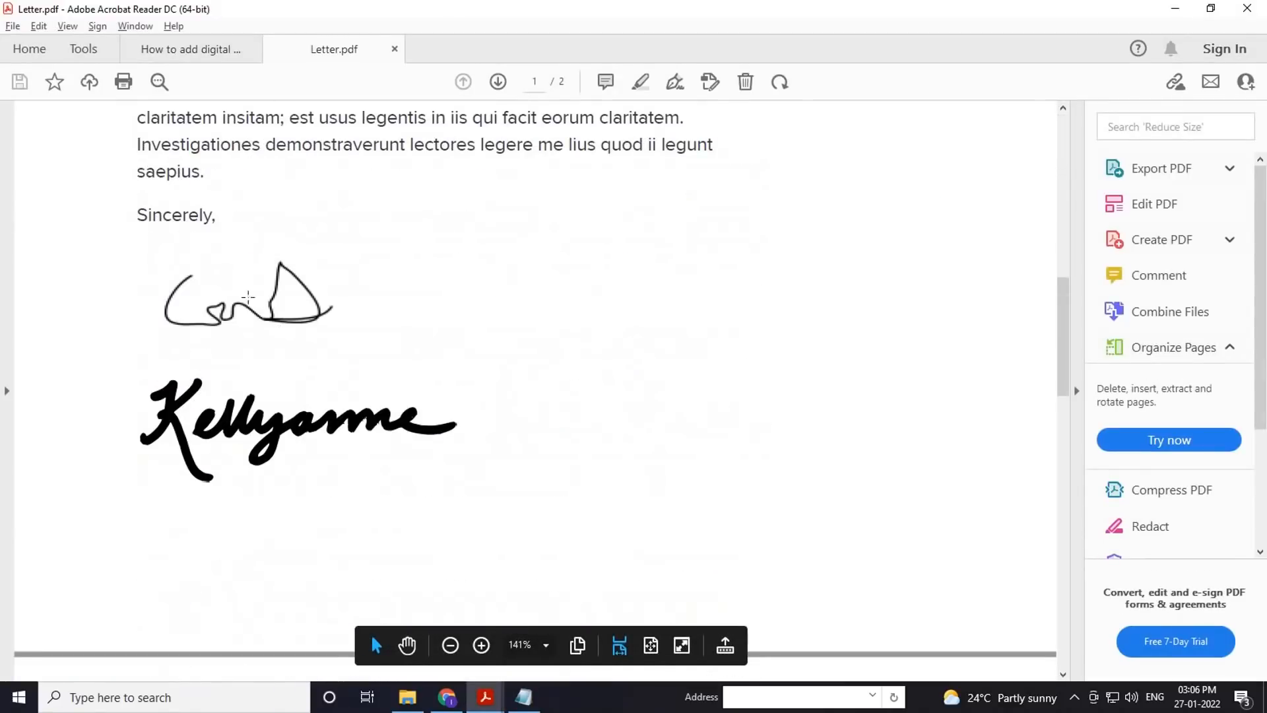
click(1175, 9)
Open the Letter Word document from the Desktop, enable editing in Word, and examine the signatures below "Sincerely,".
double_click(146, 30)
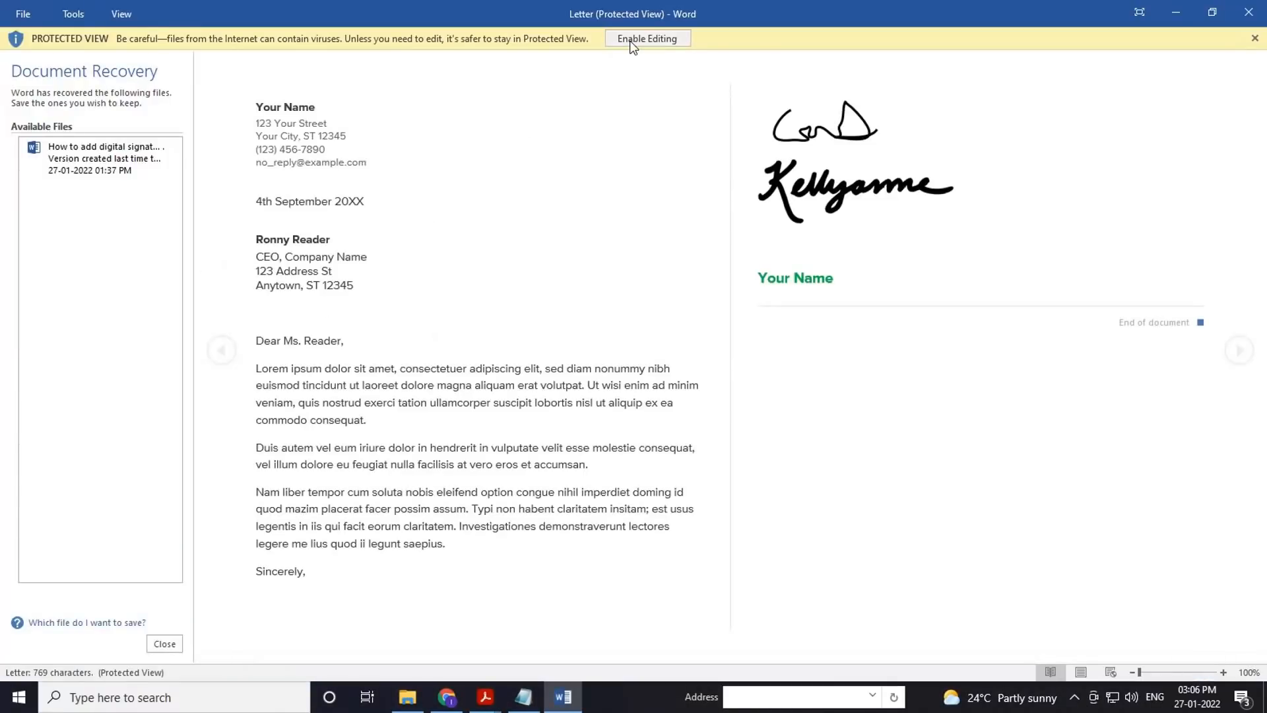
click(647, 38)
scroll(481, 374, down, 5)
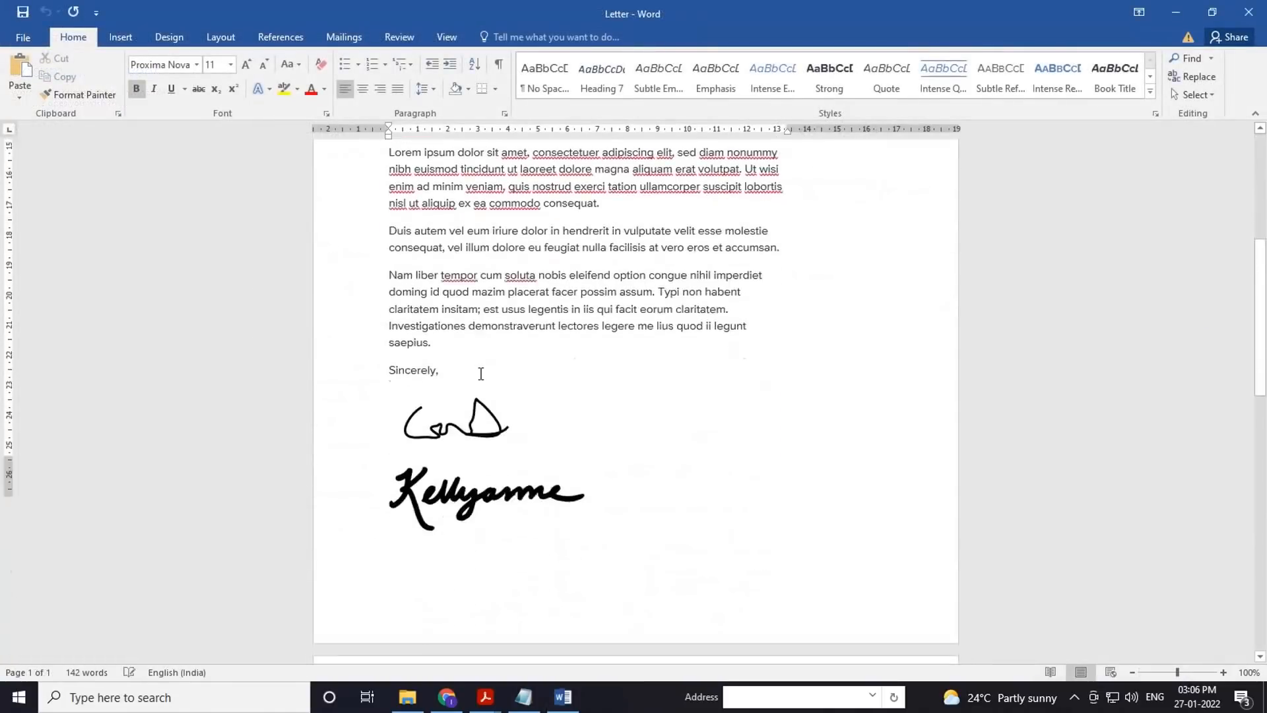
scroll(481, 375, down, 3)
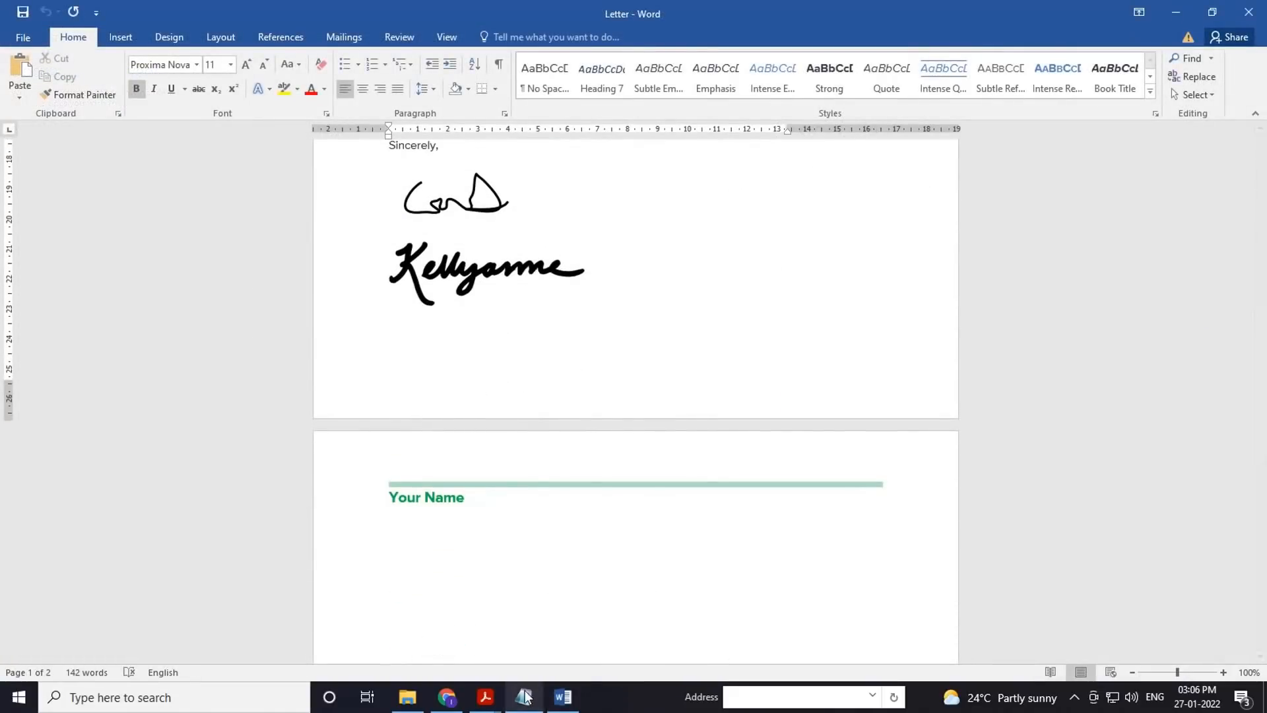
Switch to Acrobat Reader and view the Feedback section at the end of the "How to add digital signature in google docx" PDF.
mouse_move(486, 697)
click(439, 592)
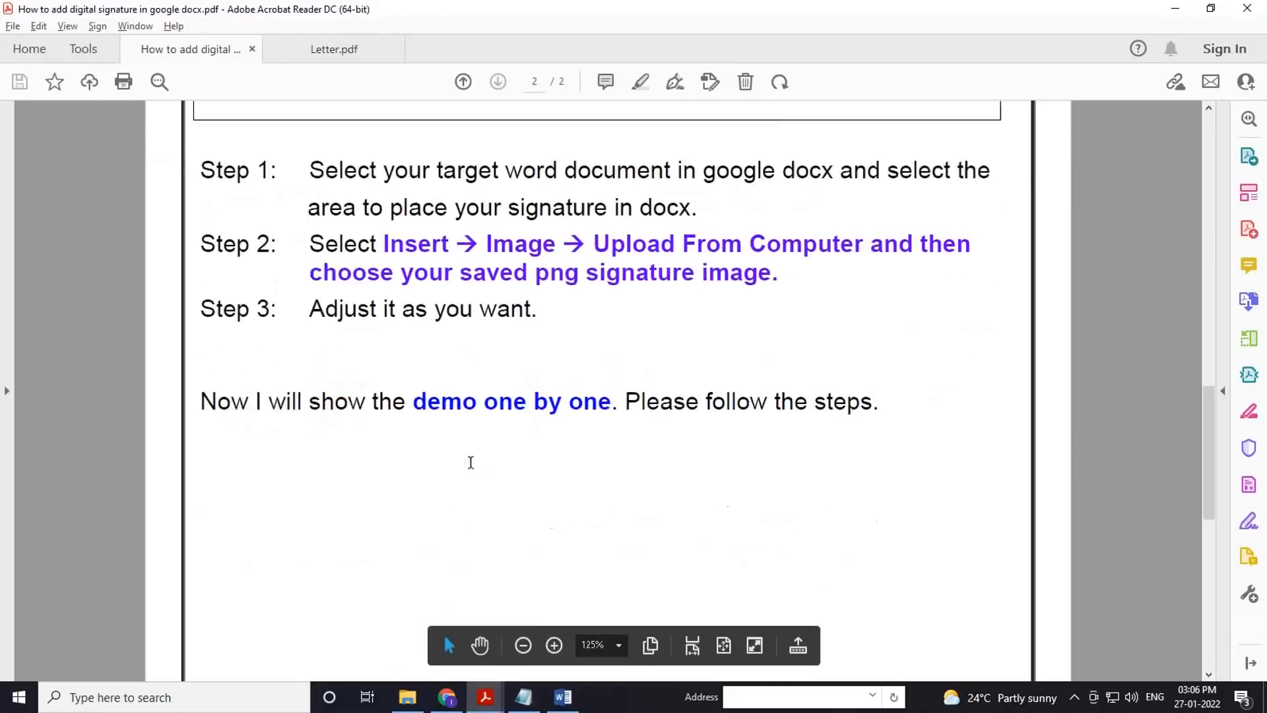
scroll(471, 462, down, 5)
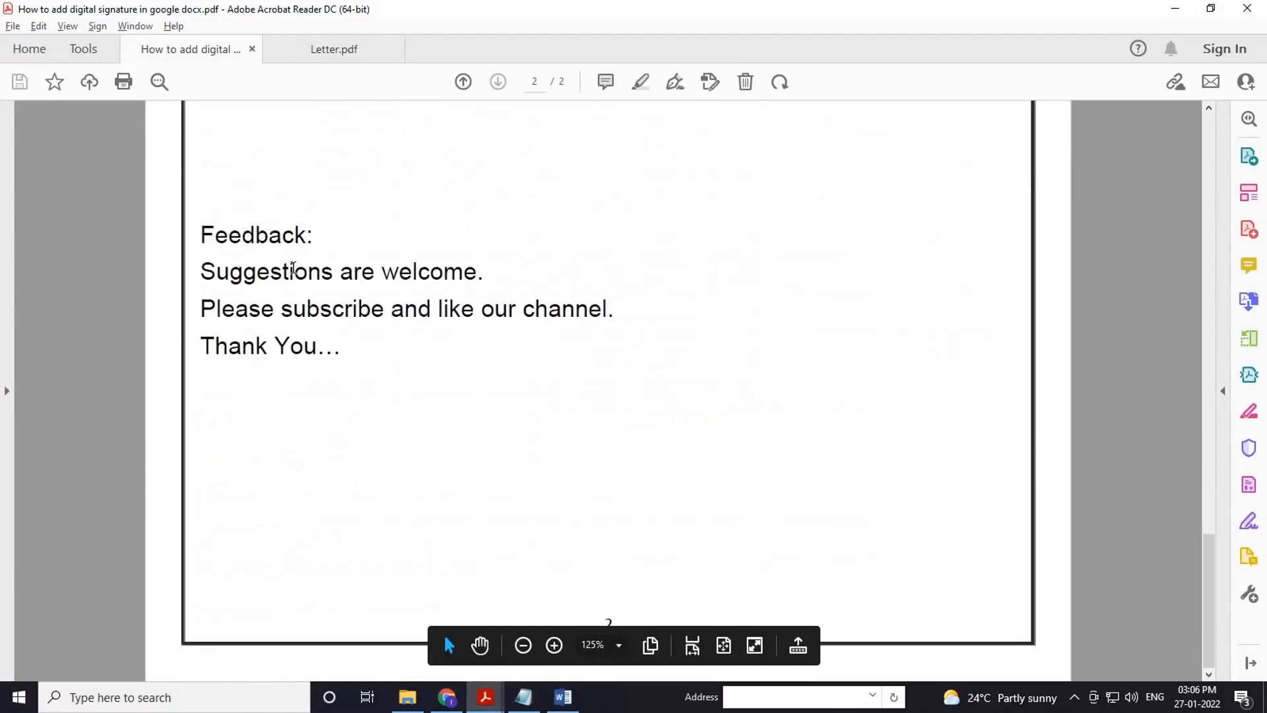